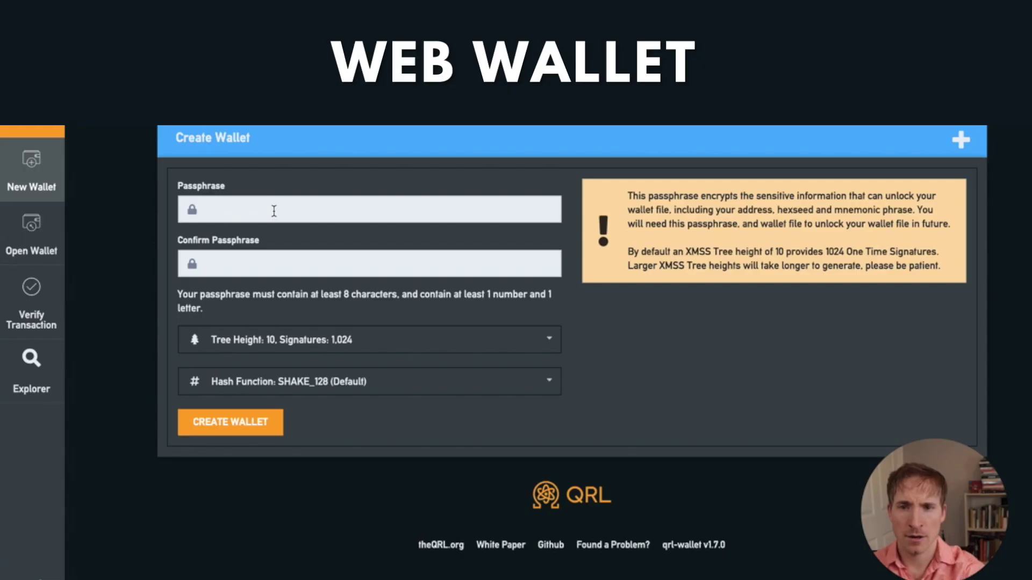
# Step: Paste a sample passphrase into the Create Wallet form's Passphrase field
pyautogui.click(275, 211)
pyautogui.hotkey('ctrl', 'v')
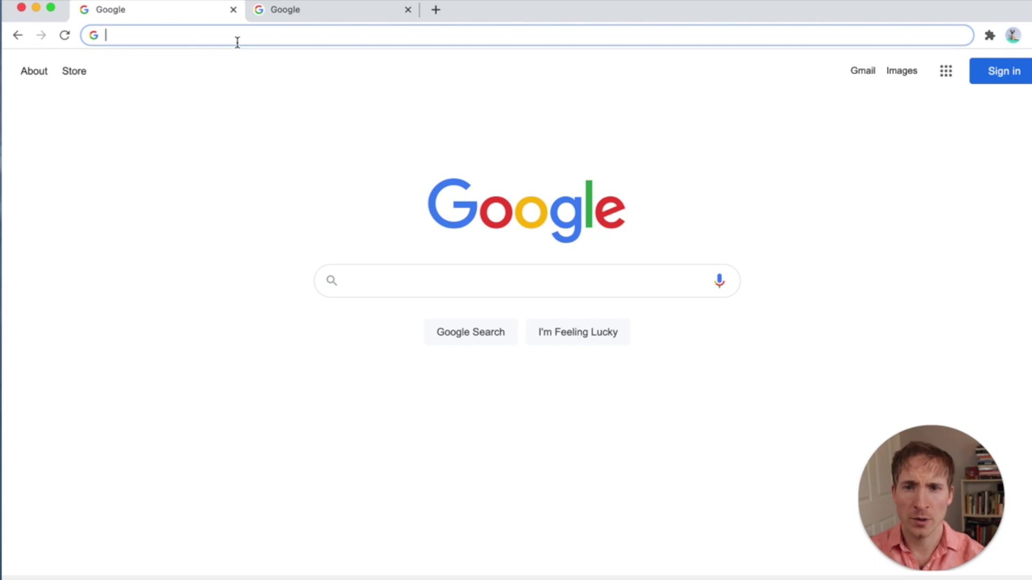
# Step: Go to wallet.theqrl.org by typing 'wa' and accepting the autocomplete
pyautogui.write('wa')
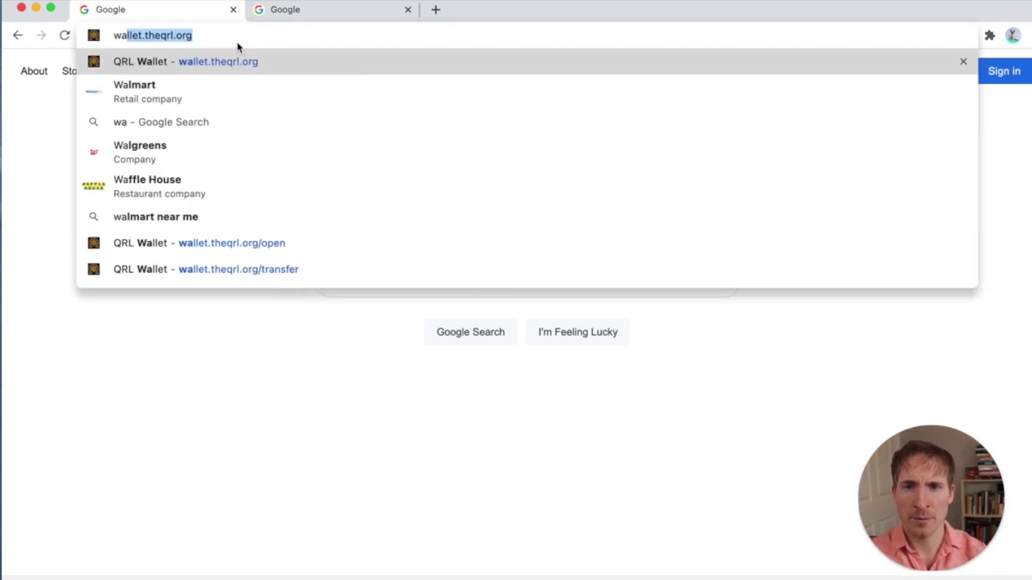
pyautogui.press('Return')
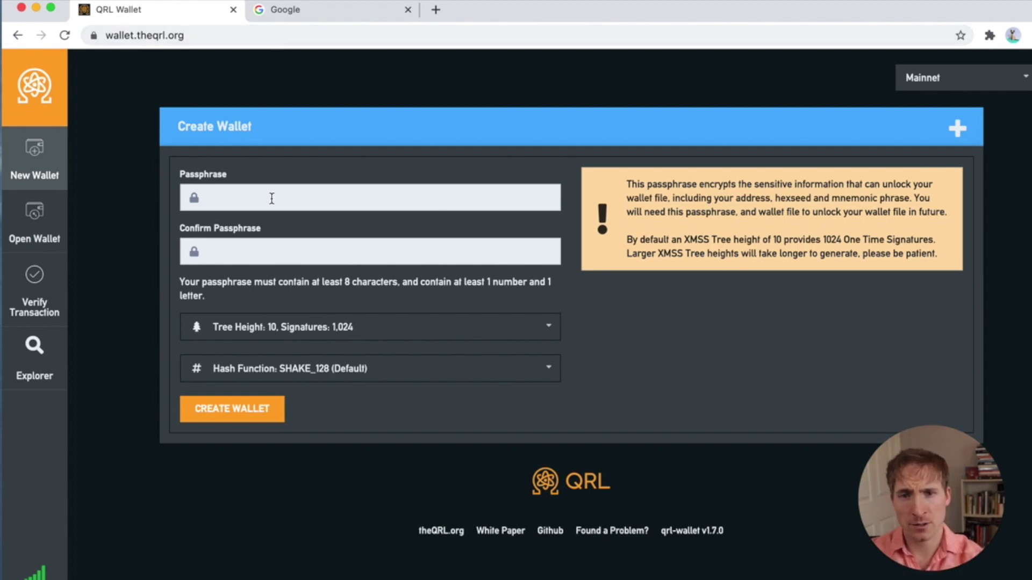
# Step: Search Google for a password generator and open the Strong Random Password Generator site
pyautogui.click(333, 18)
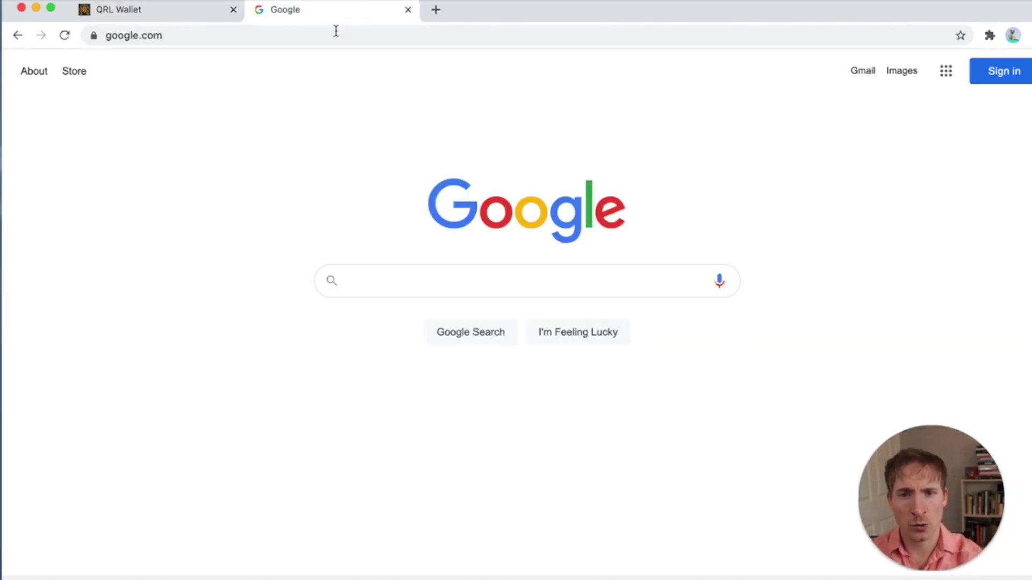
pyautogui.click(394, 281)
pyautogui.click(395, 335)
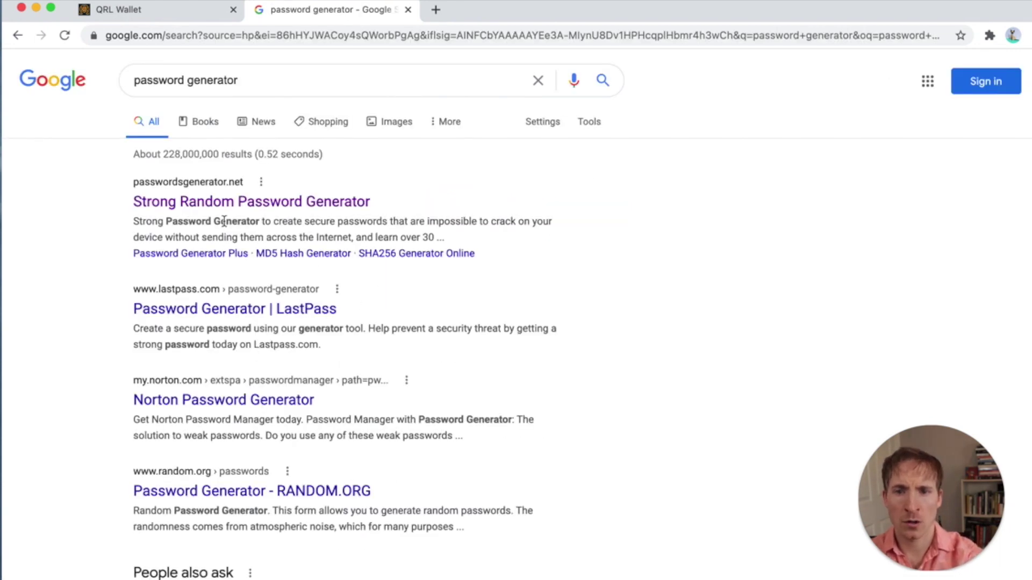
pyautogui.click(218, 202)
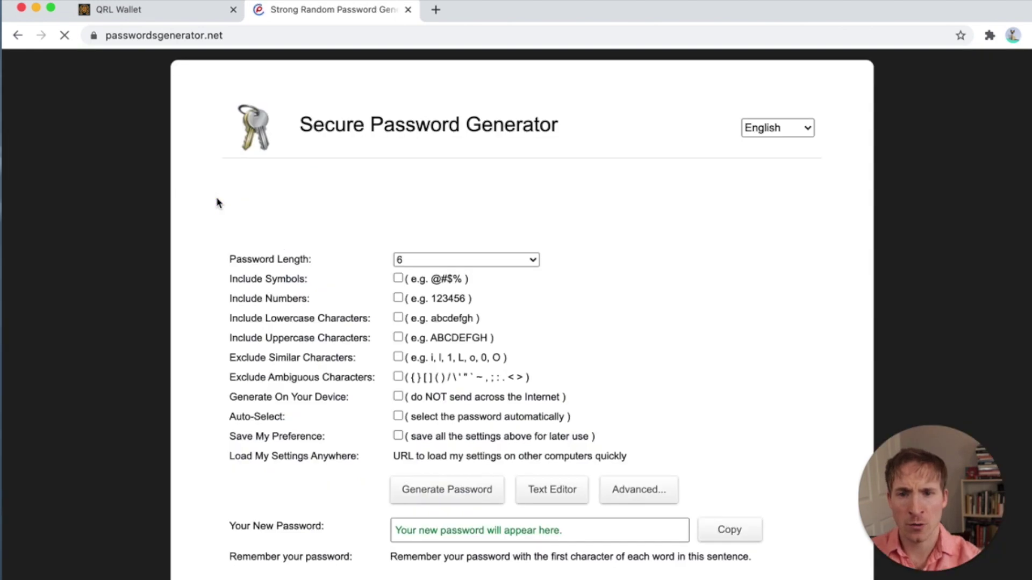
# Step: Generate and copy a 16-character password, then return to the QRL Wallet tab
pyautogui.click(515, 262)
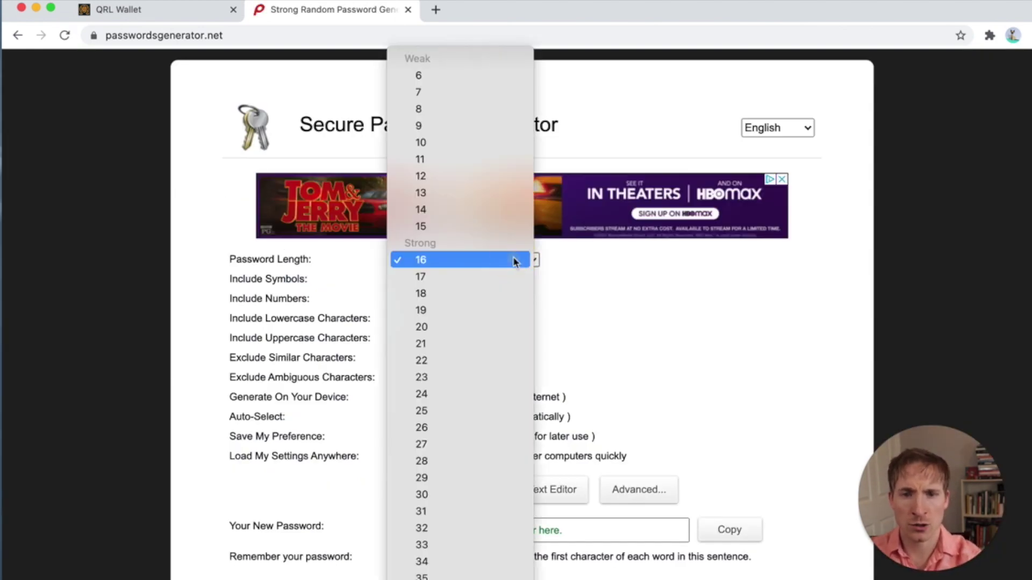
pyautogui.click(459, 261)
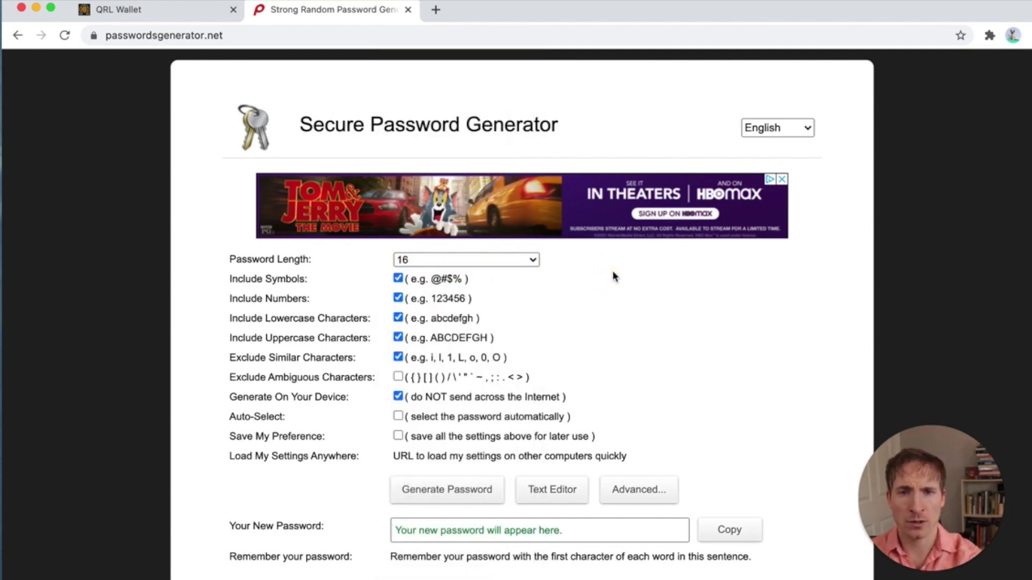
pyautogui.scroll(-1, 330, 371)
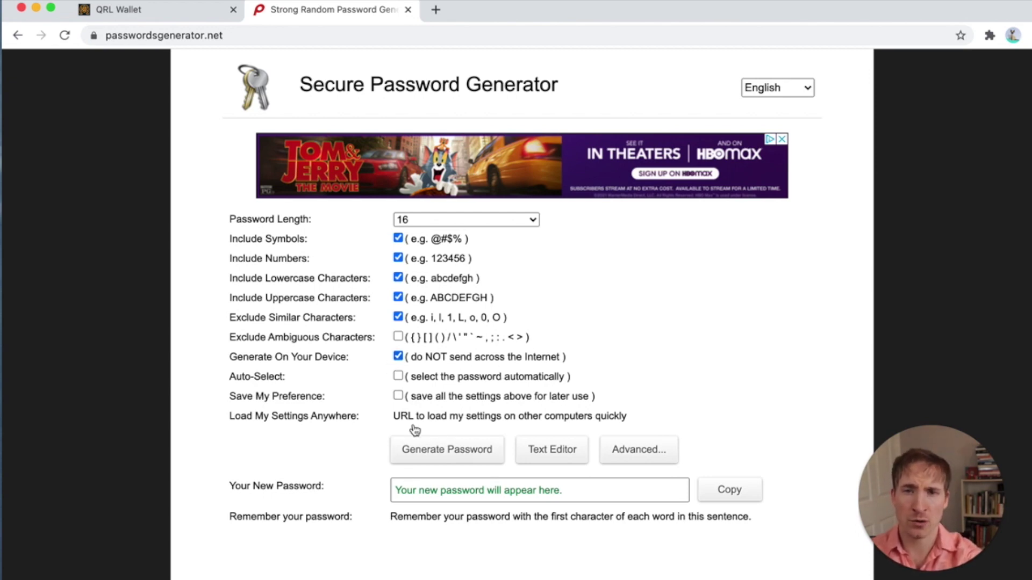
pyautogui.click(432, 461)
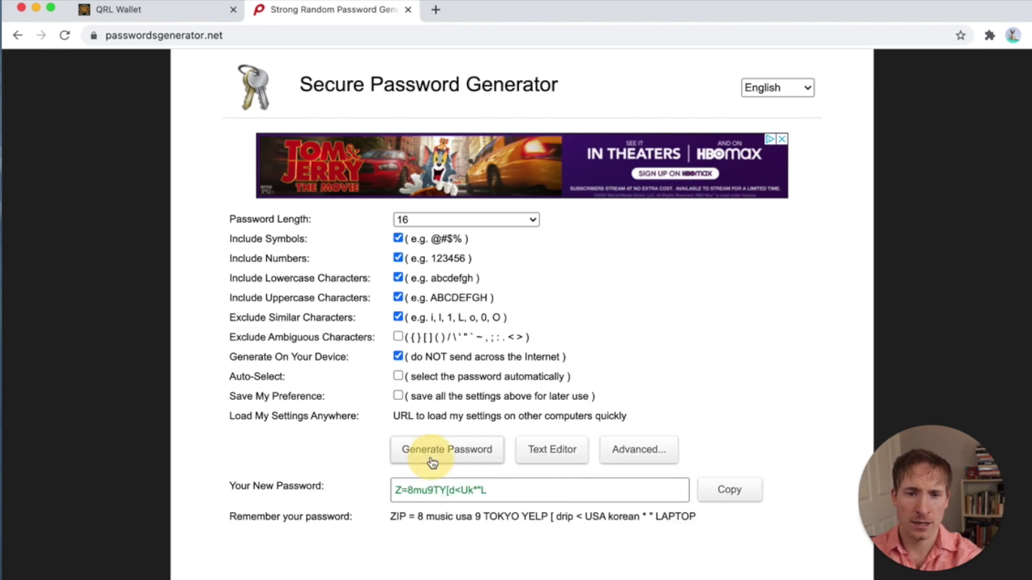
pyautogui.click(741, 493)
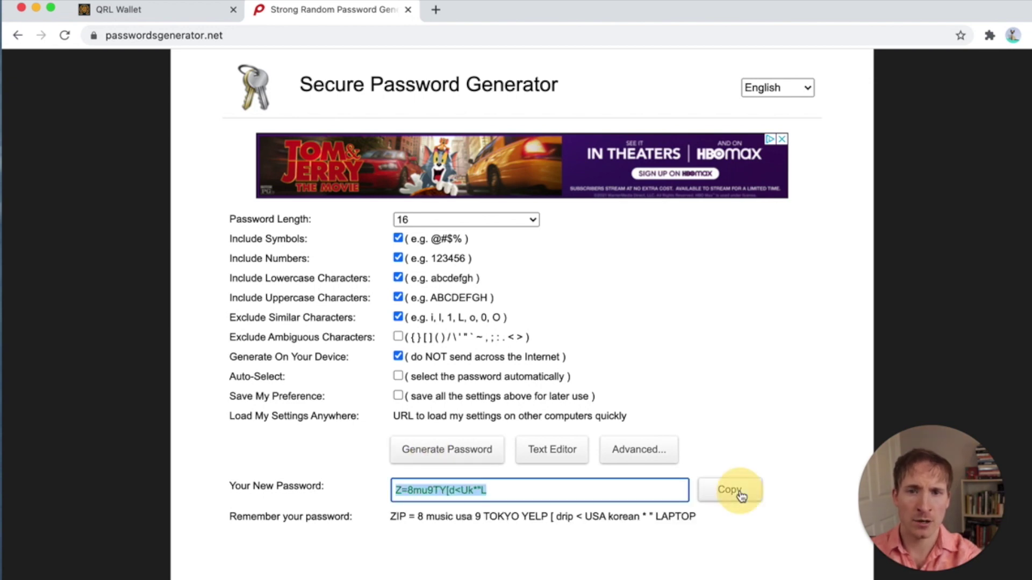
pyautogui.click(147, 18)
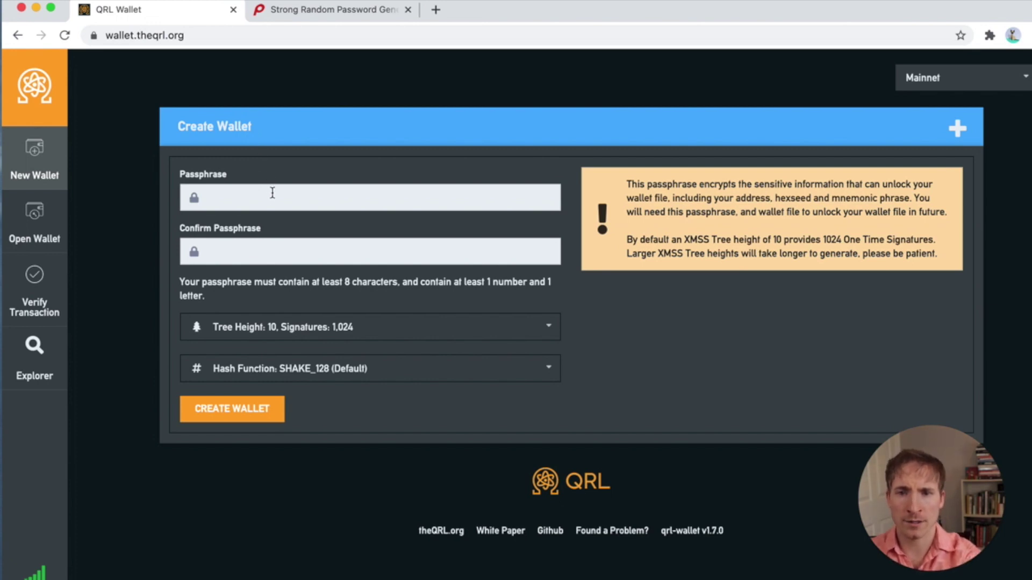
# Step: Paste the generated password into both Passphrase and Confirm Passphrase fields
pyautogui.click(275, 199)
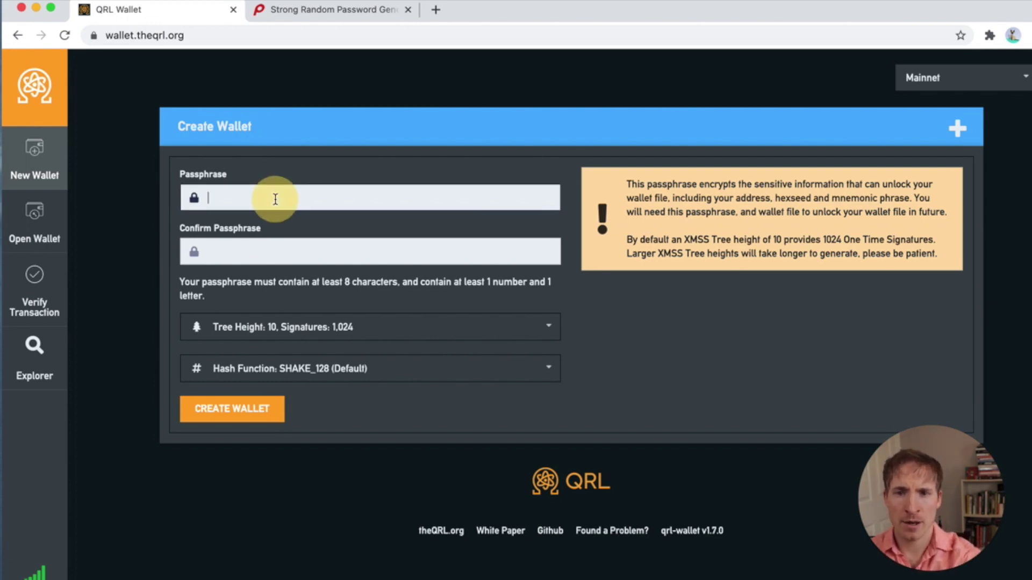
pyautogui.press('super+v')
pyautogui.click(262, 245)
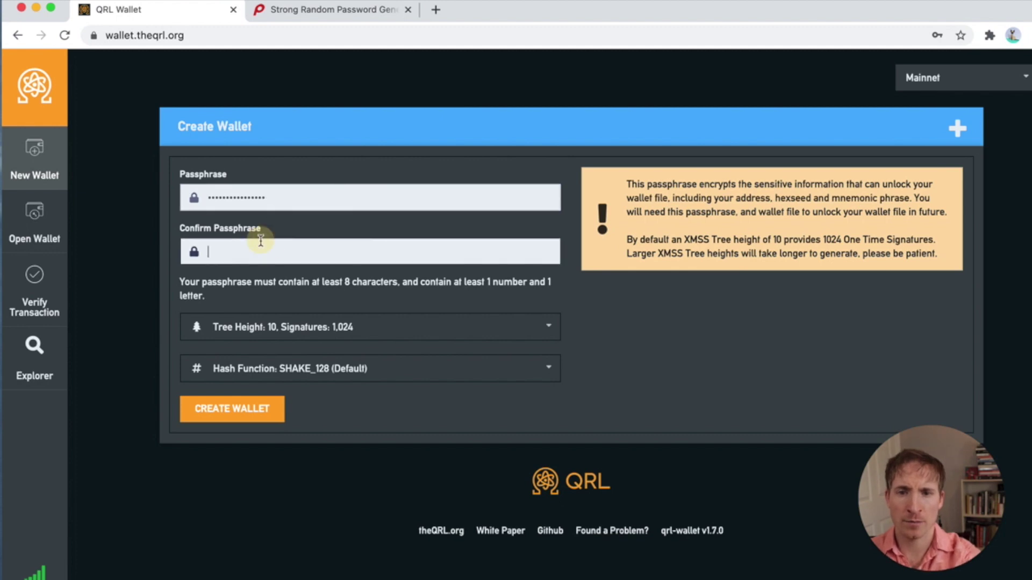
pyautogui.press('super+v')
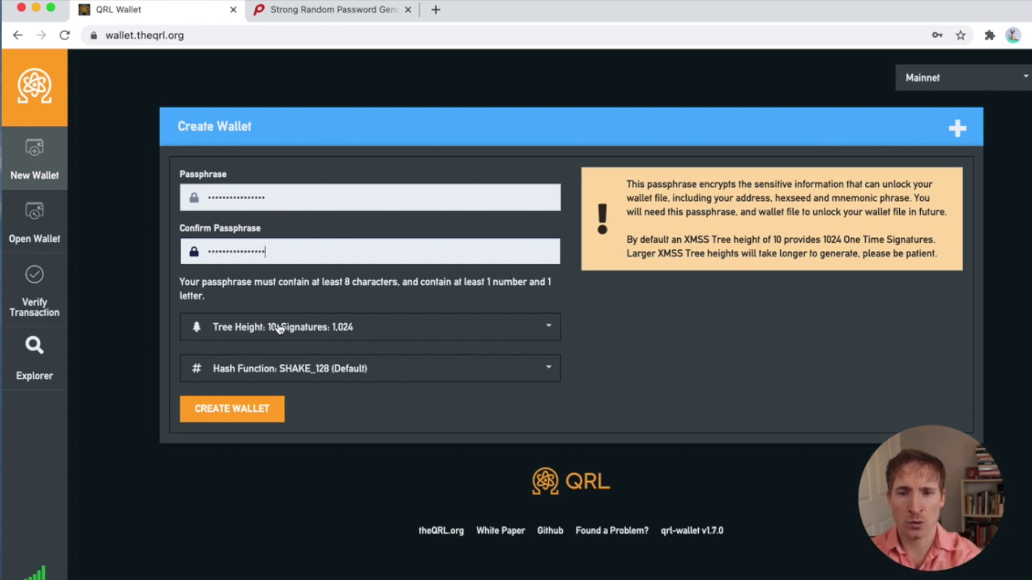
pyautogui.click(315, 329)
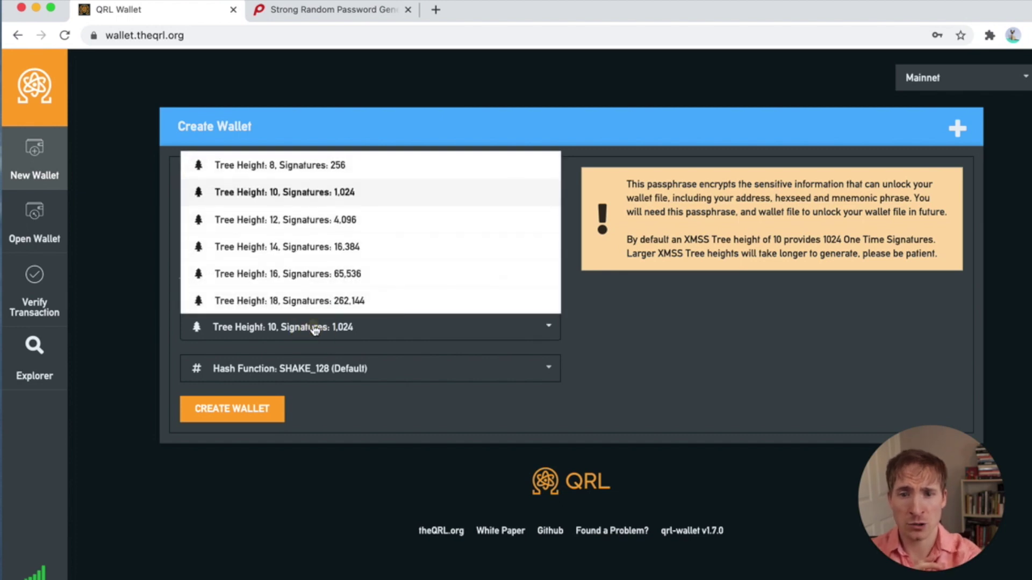
pyautogui.click(387, 198)
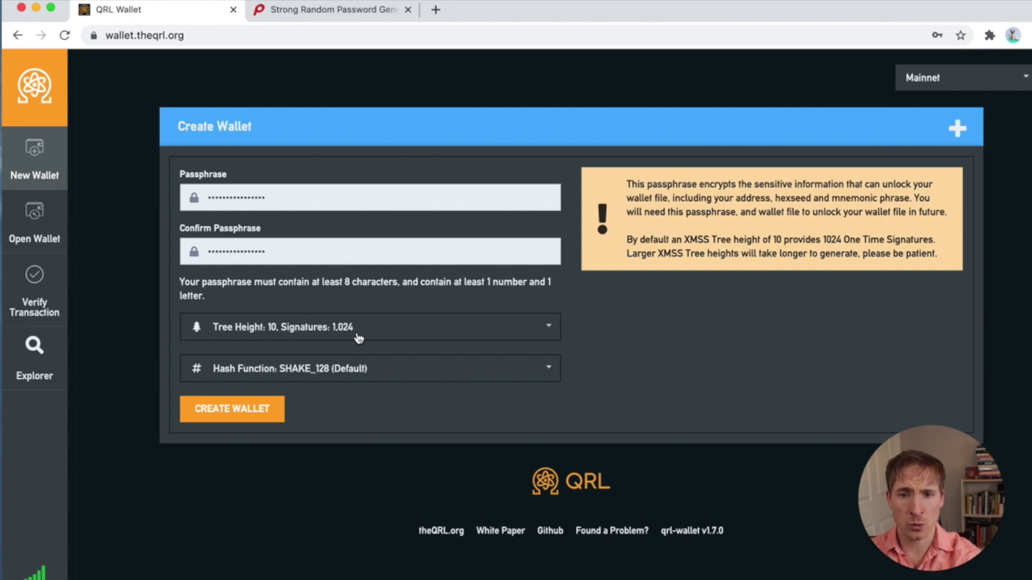
pyautogui.click(392, 372)
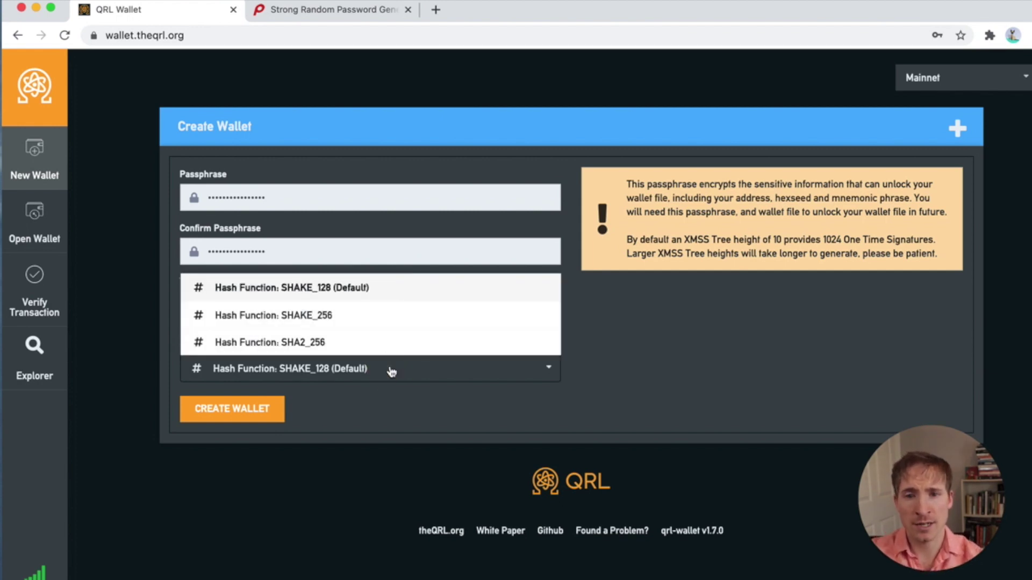
pyautogui.click(371, 287)
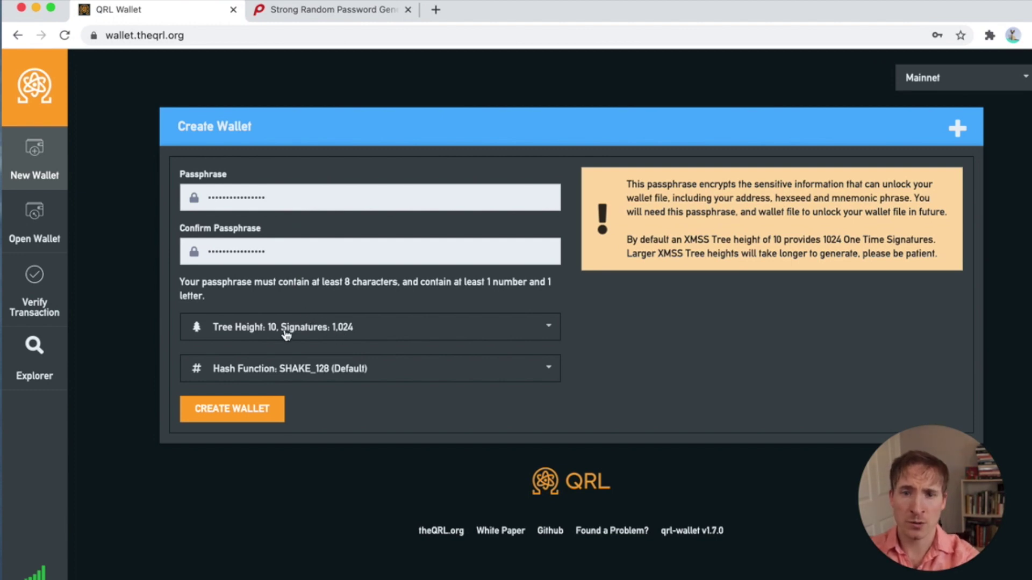
pyautogui.click(239, 413)
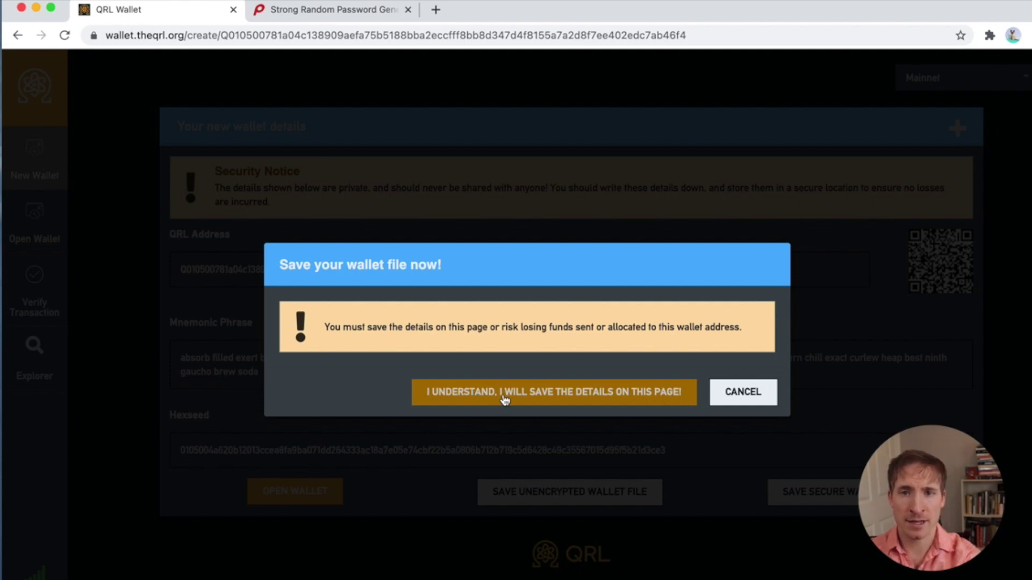
# Step: Acknowledge the save-details warning and download the encrypted wallet file, wallet (4).json
pyautogui.click(503, 398)
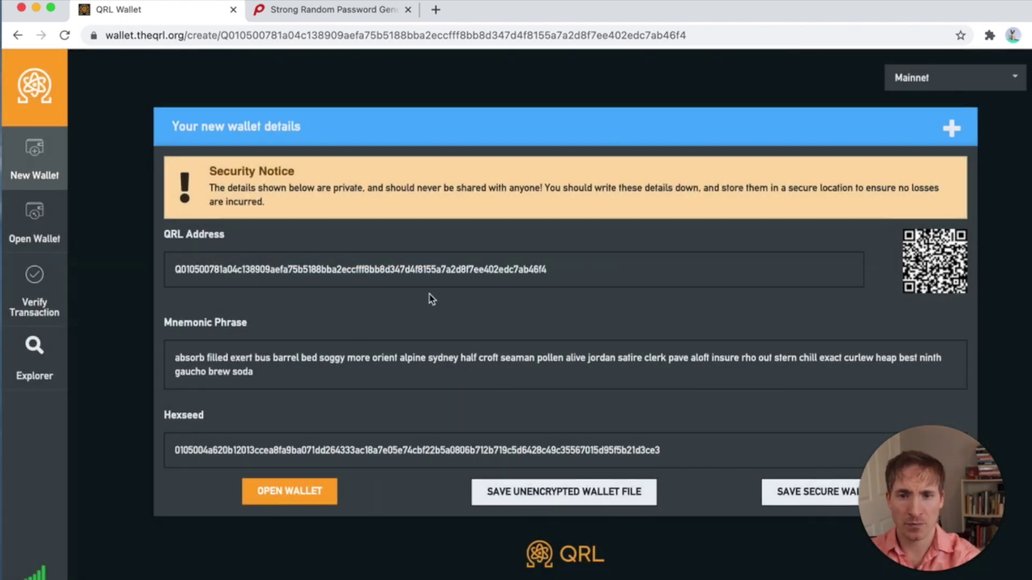
pyautogui.scroll(-1, 432, 300)
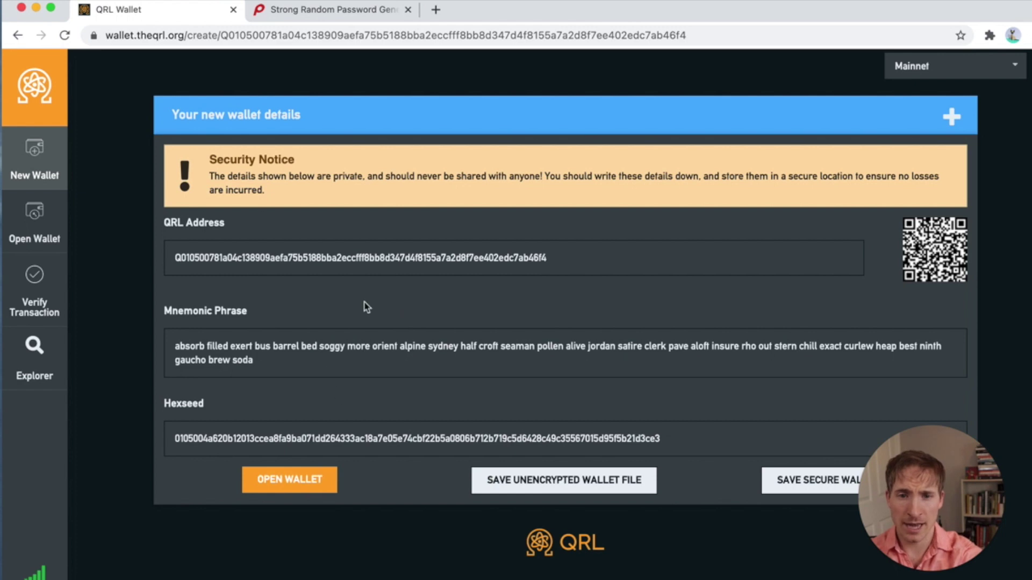
pyautogui.scroll(-2, 452, 304)
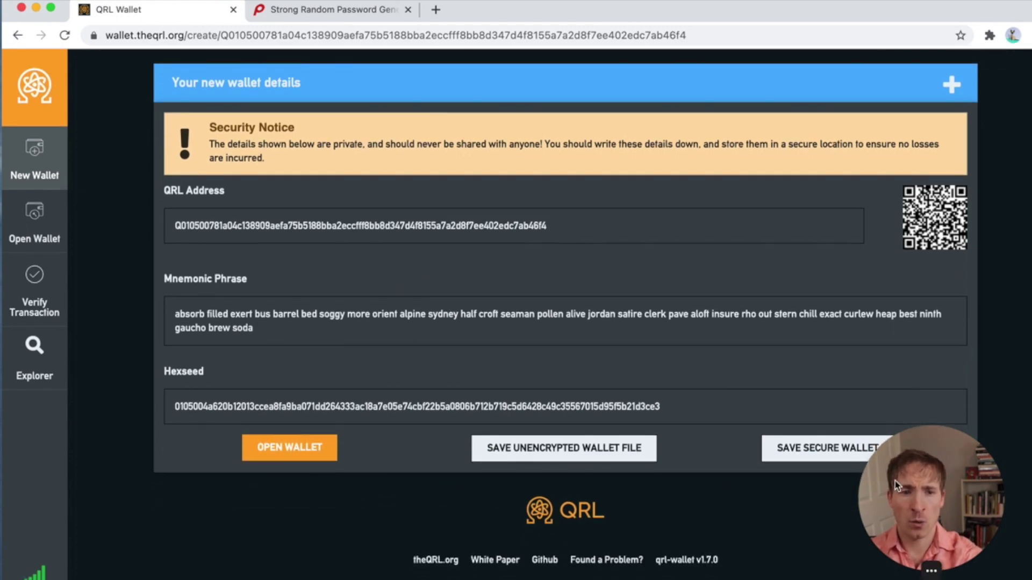
pyautogui.moveTo(906, 525); pyautogui.dragTo(897, 546)
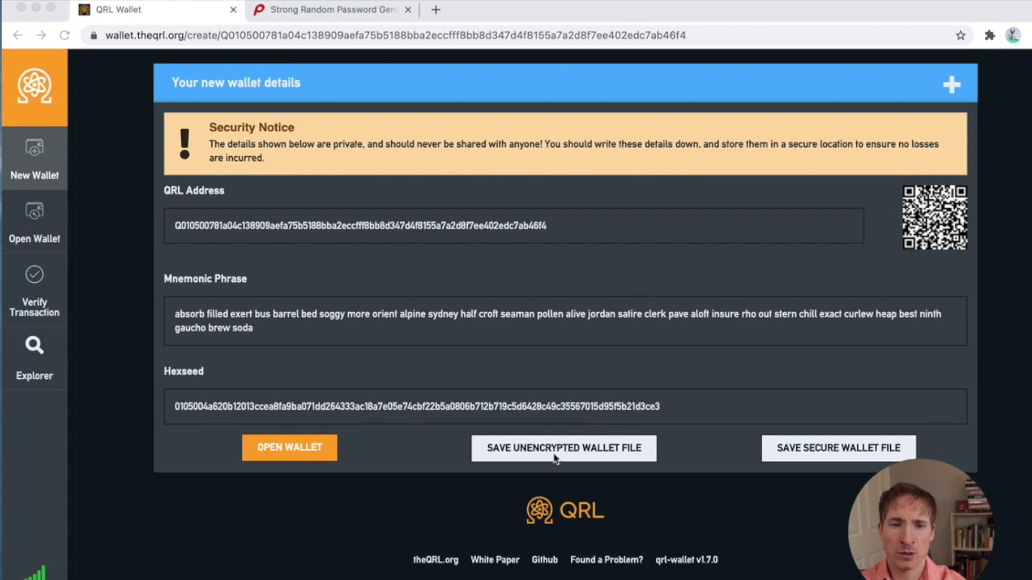
pyautogui.click(806, 444)
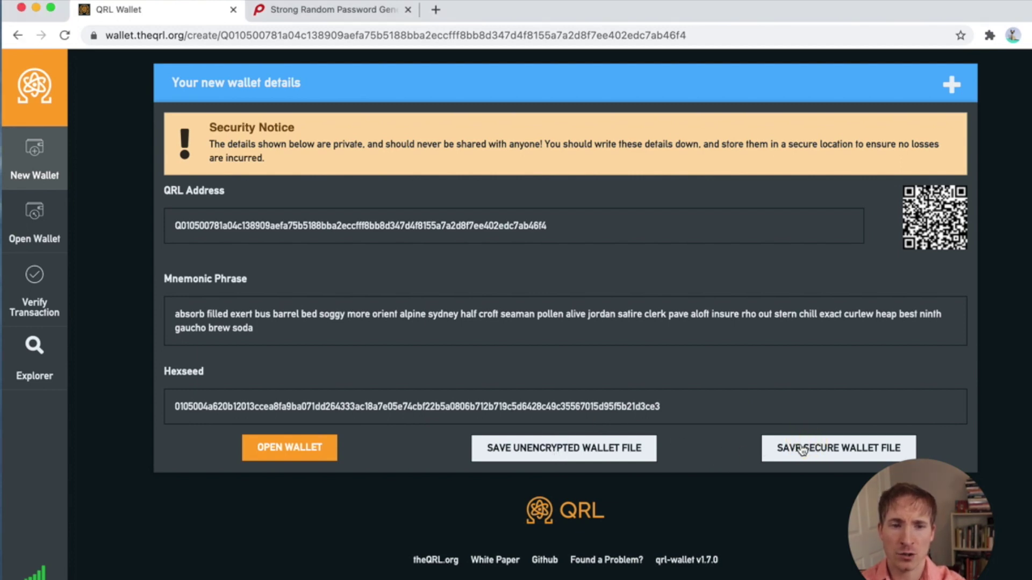
pyautogui.click(802, 449)
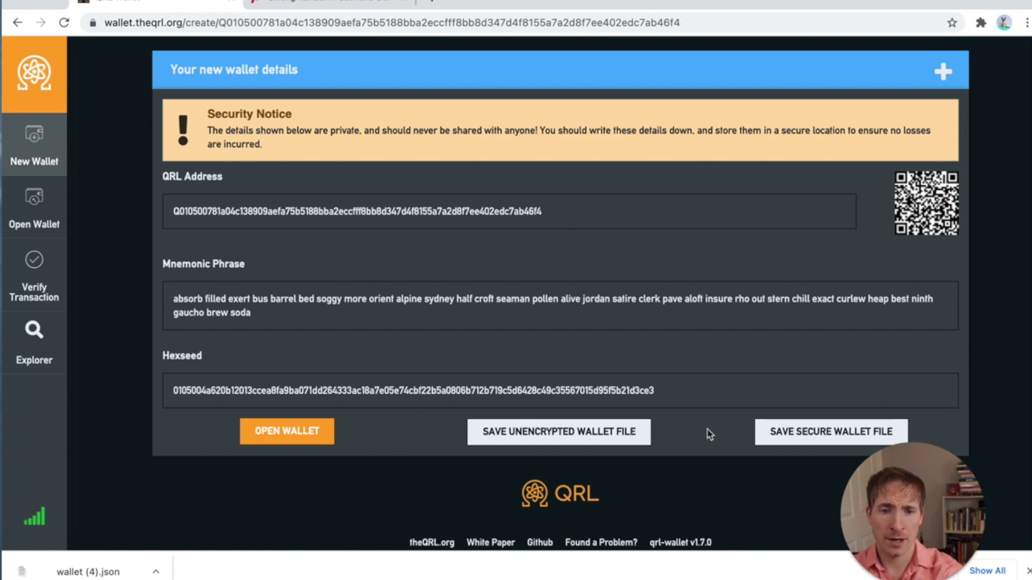
# Step: Cancel saving the insecure unencrypted wallet file and go to Open Wallet
pyautogui.click(531, 437)
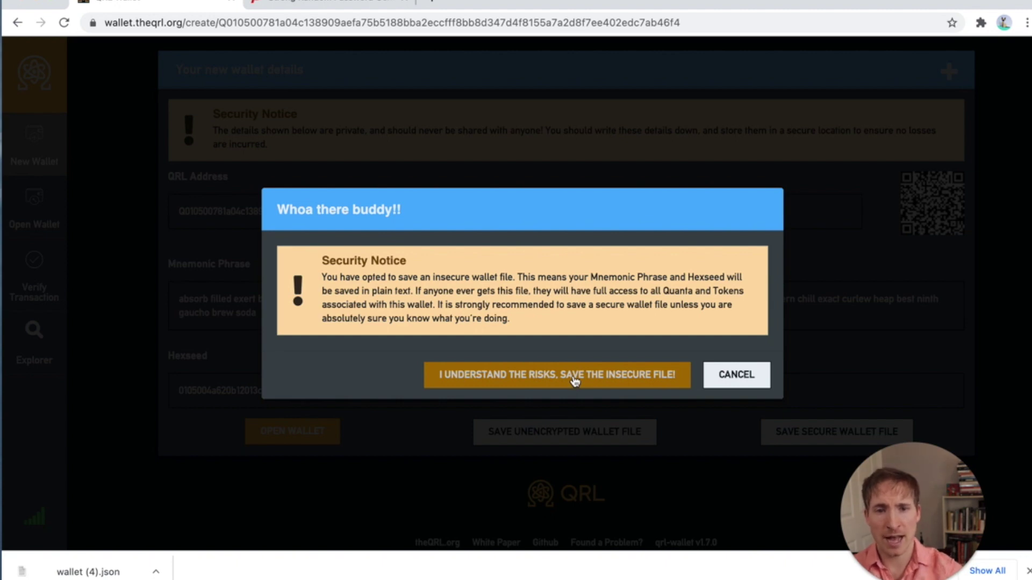
pyautogui.click(747, 377)
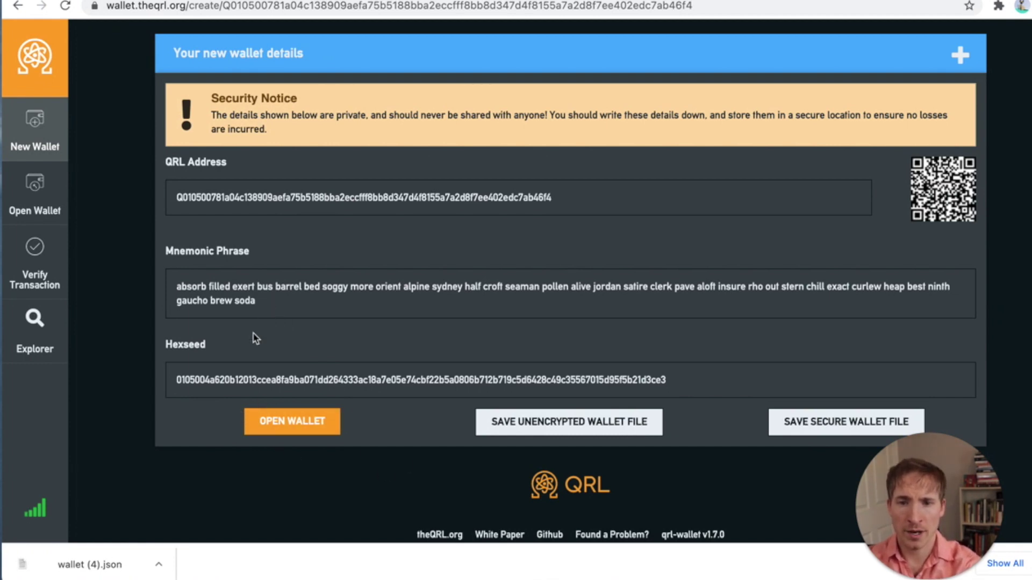
pyautogui.click(263, 422)
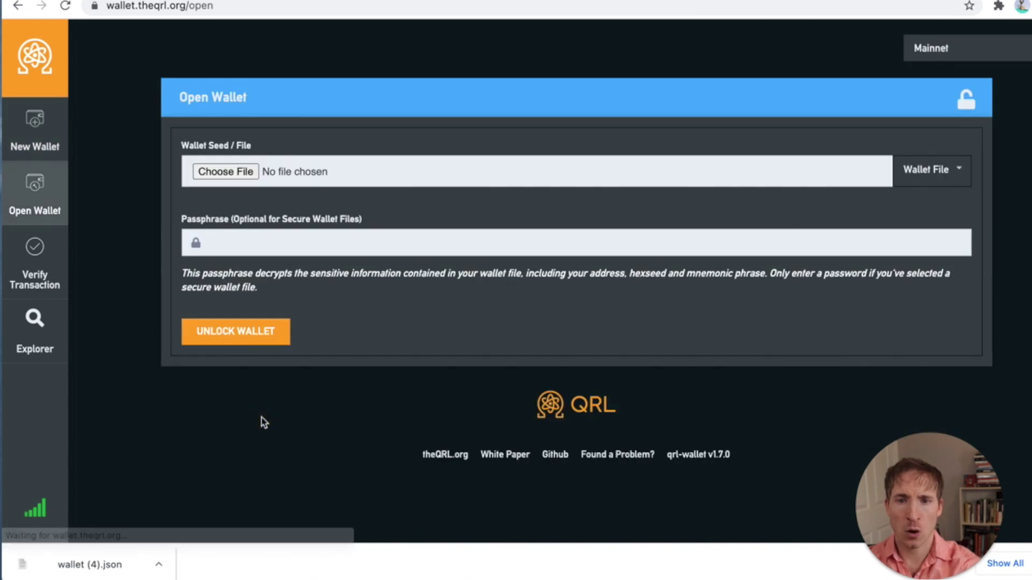
# Step: Unlock wallet (4).json from Downloads using the saved passphrase
pyautogui.click(227, 173)
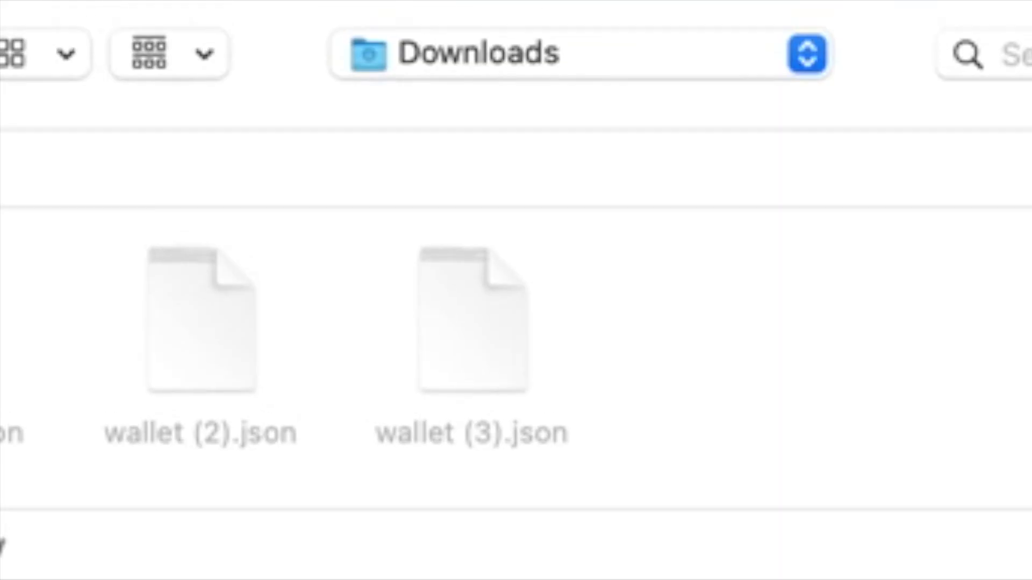
pyautogui.click(747, 354)
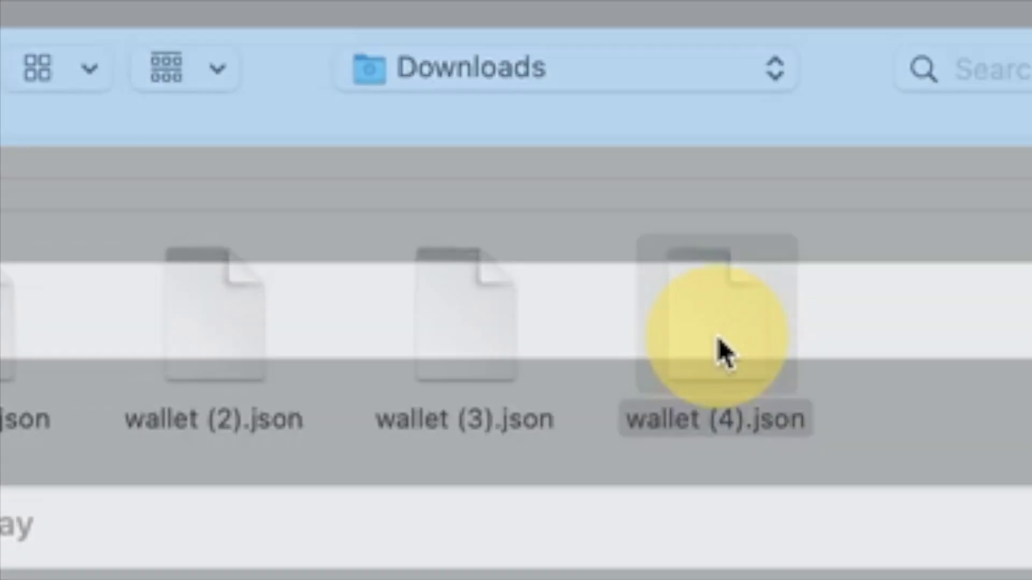
pyautogui.doubleClick(723, 352)
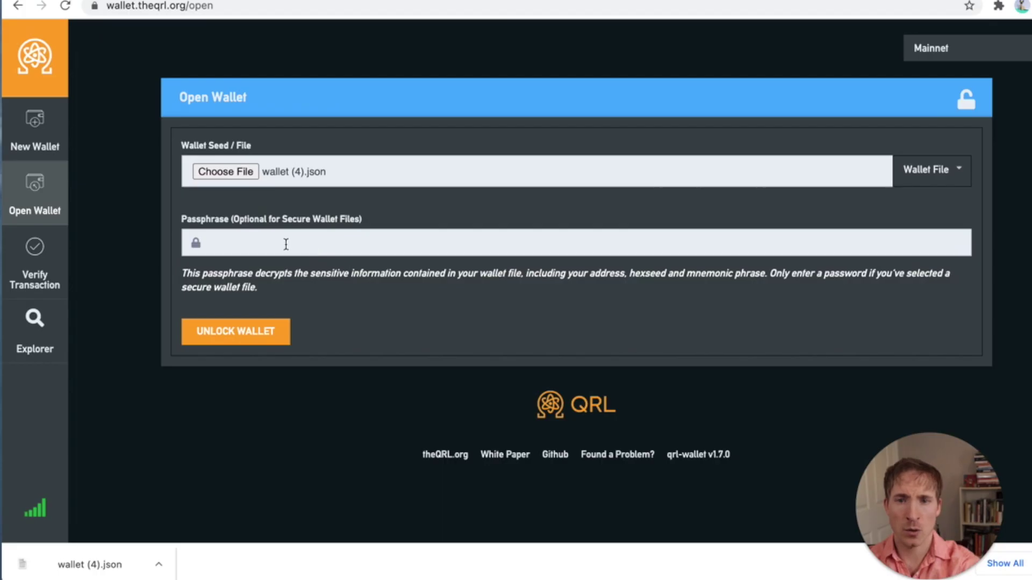
pyautogui.click(286, 245)
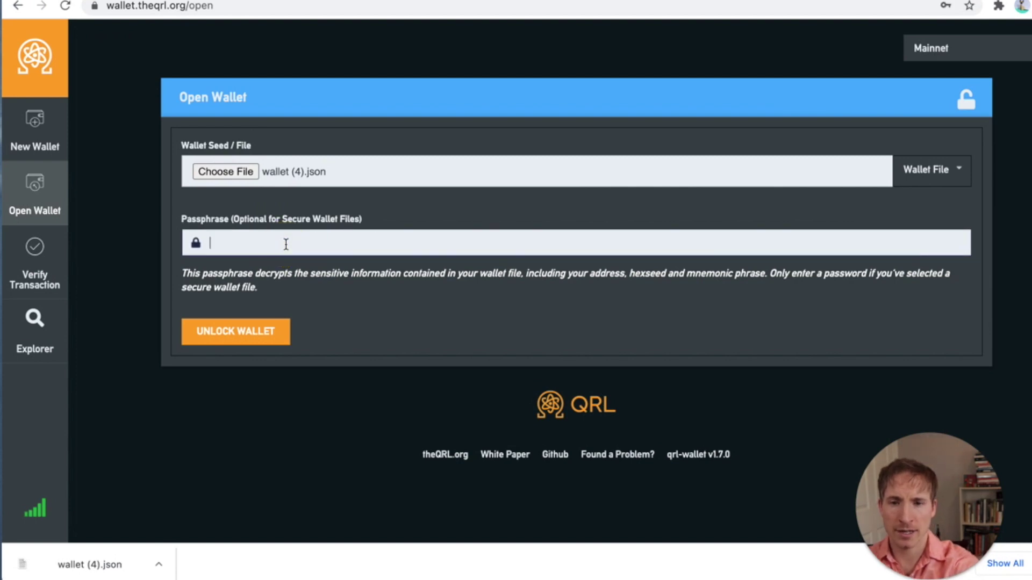
pyautogui.press('super+v')
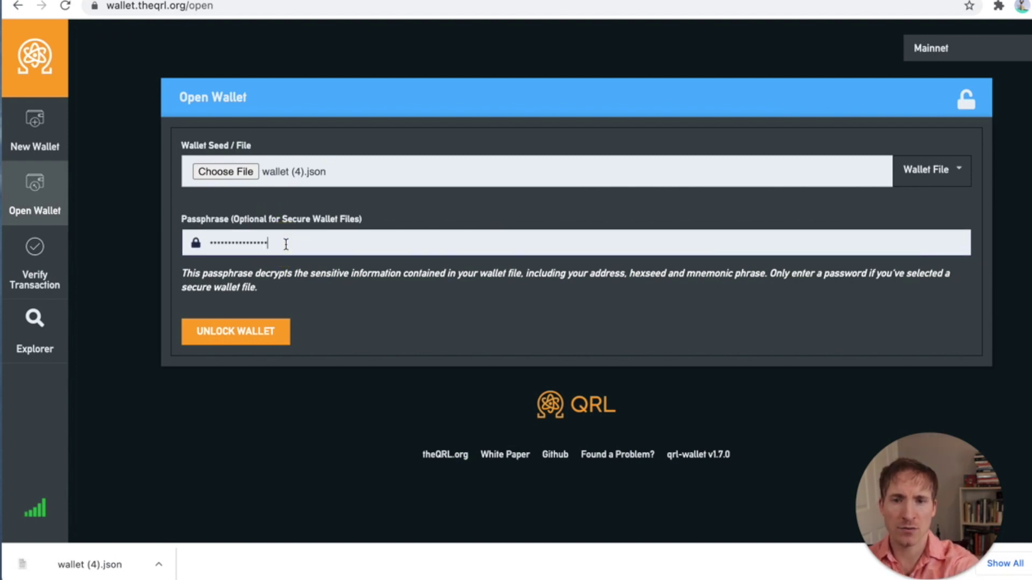
pyautogui.click(260, 330)
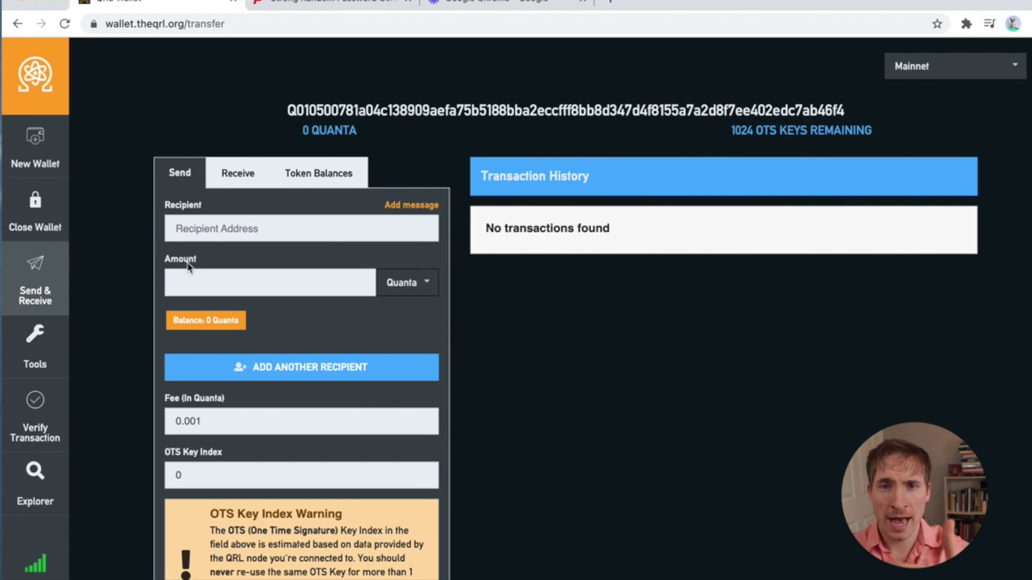
# Step: Close the wallet and reopen it by pasting its mnemonic phrase instead of the file
pyautogui.click(36, 219)
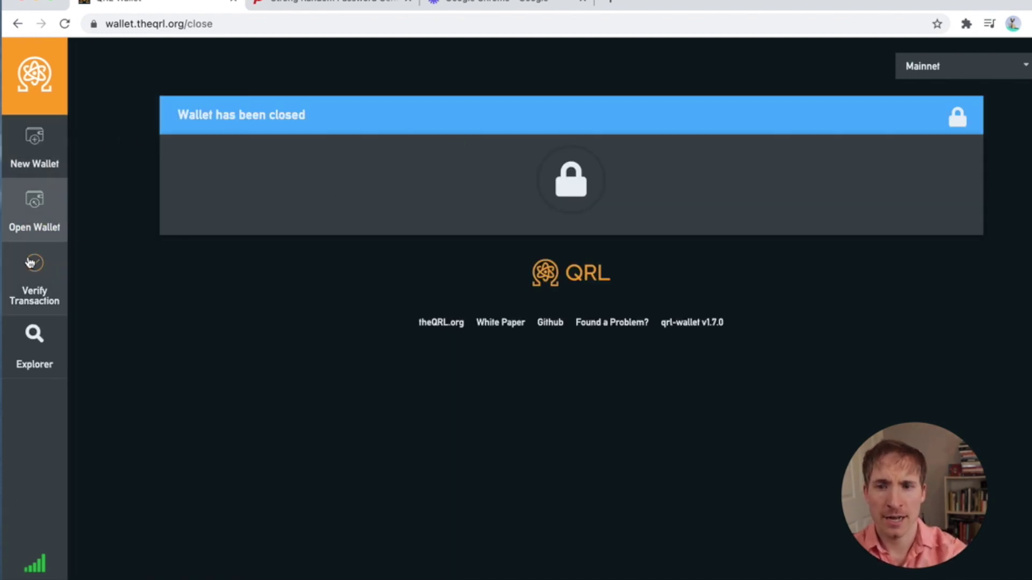
pyautogui.click(37, 221)
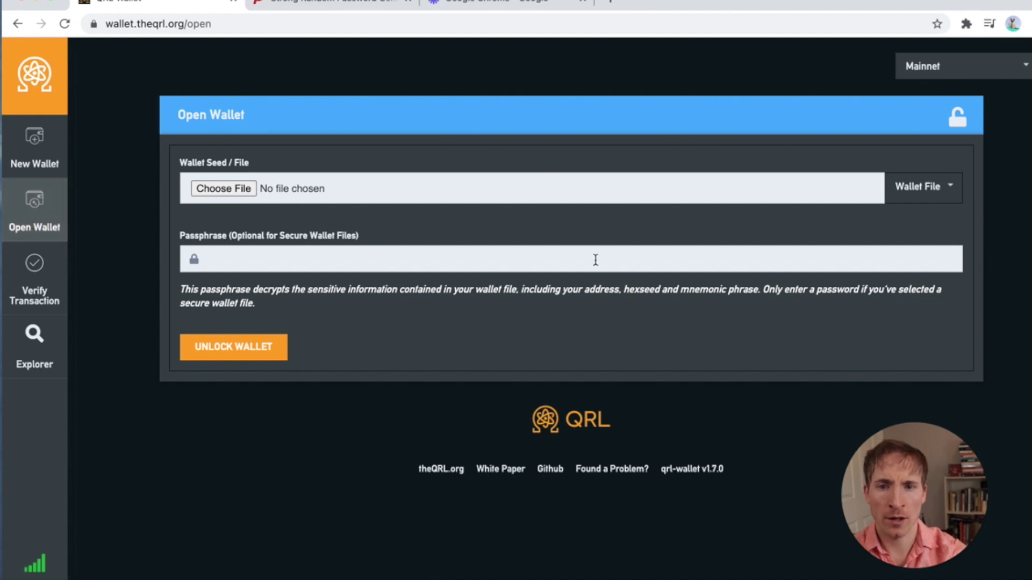
pyautogui.click(916, 207)
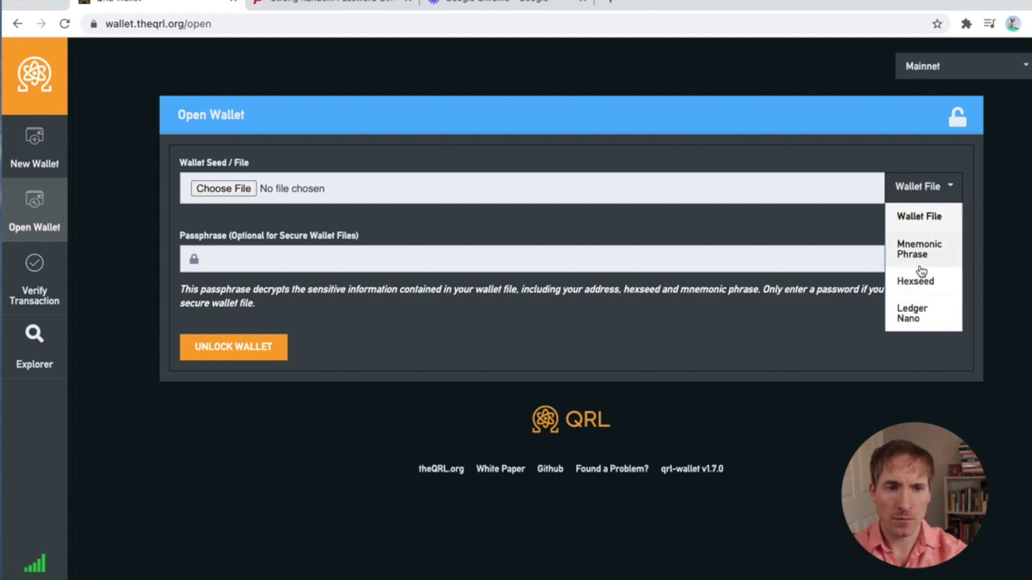
pyautogui.click(919, 249)
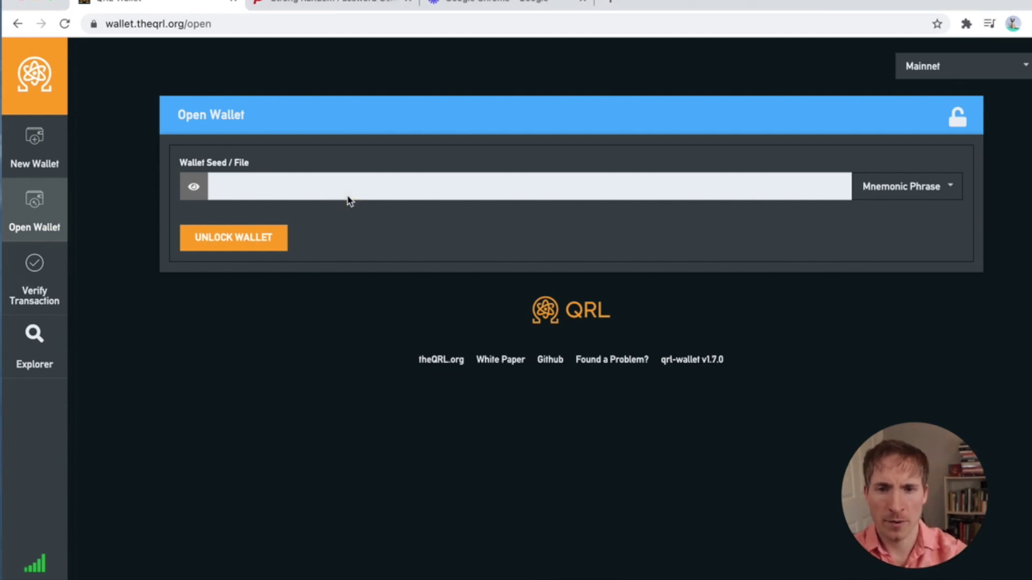
pyautogui.click(346, 188)
pyautogui.press('super+v')
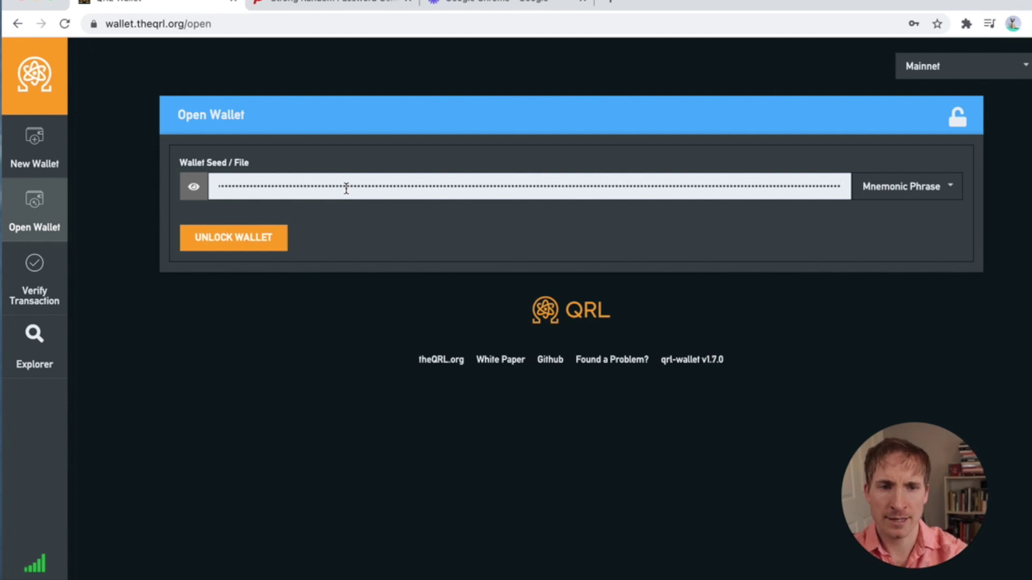
pyautogui.click(279, 236)
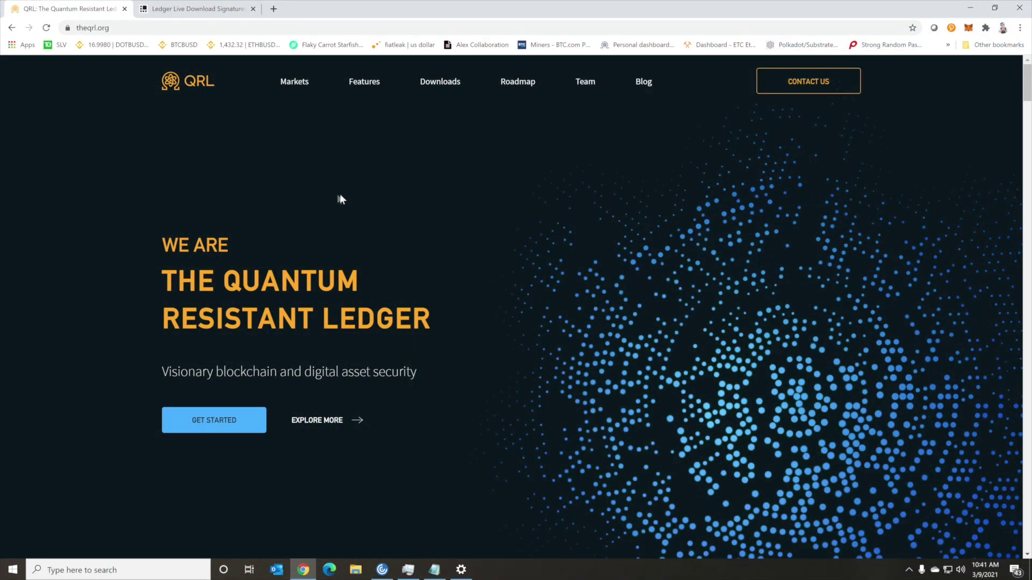
# Step: Verify the Ledger Download Signatures page URL and open the ledger-live-desktop-2.23.0-win.exe installer
pyautogui.click(199, 9)
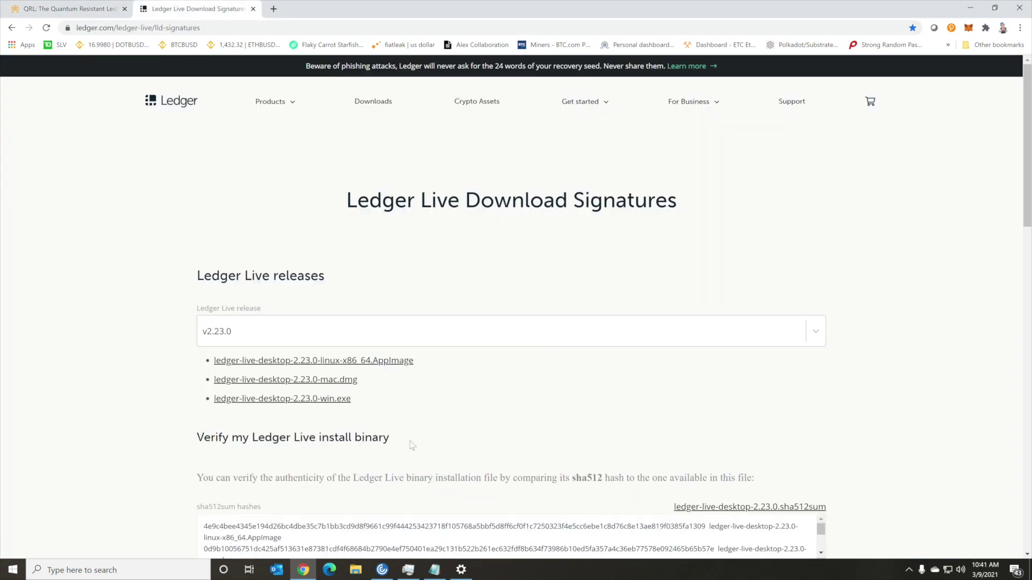
pyautogui.hotkey('ctrl', 'l')
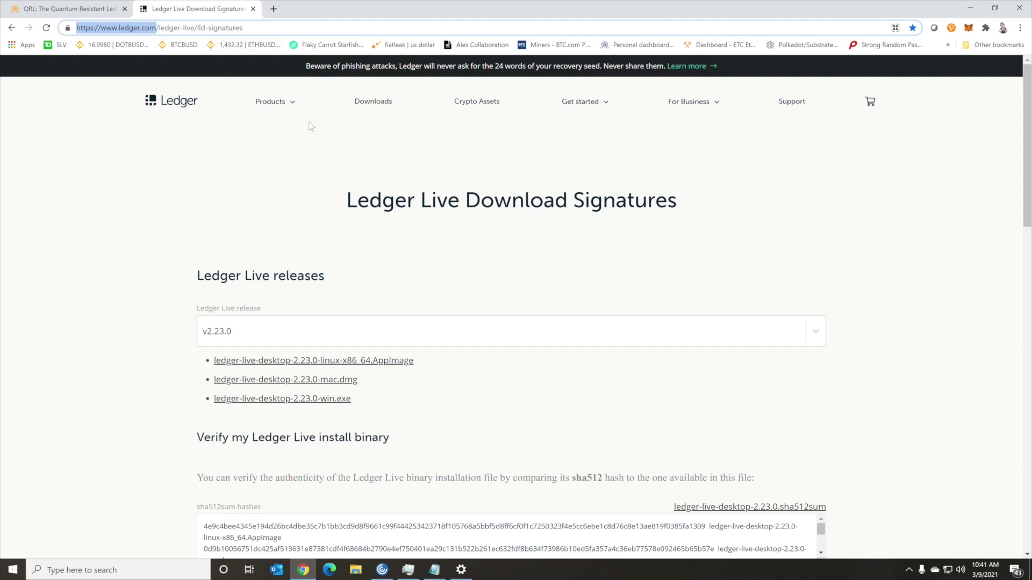
pyautogui.click(473, 420)
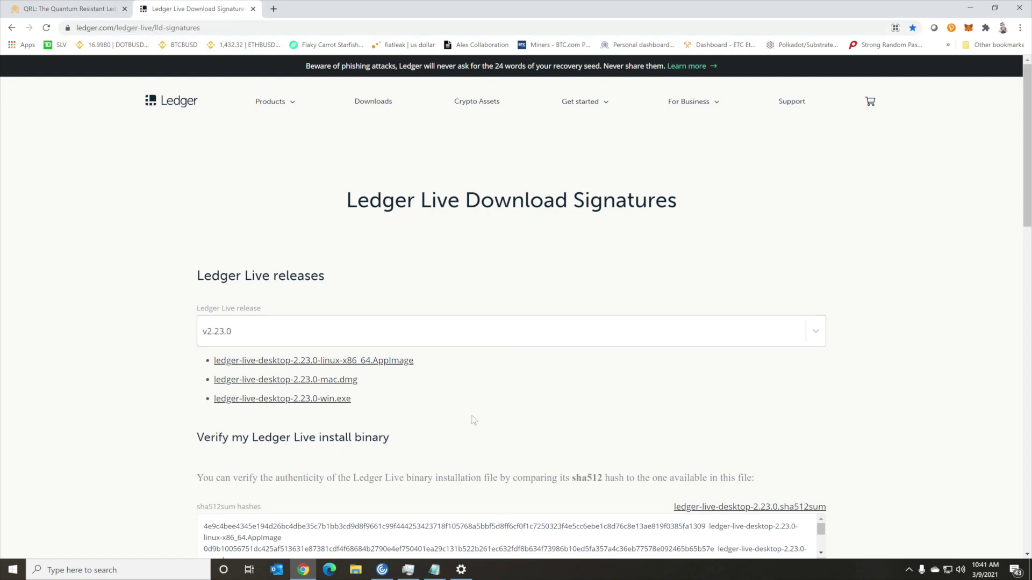
pyautogui.scroll(-1, 491, 436)
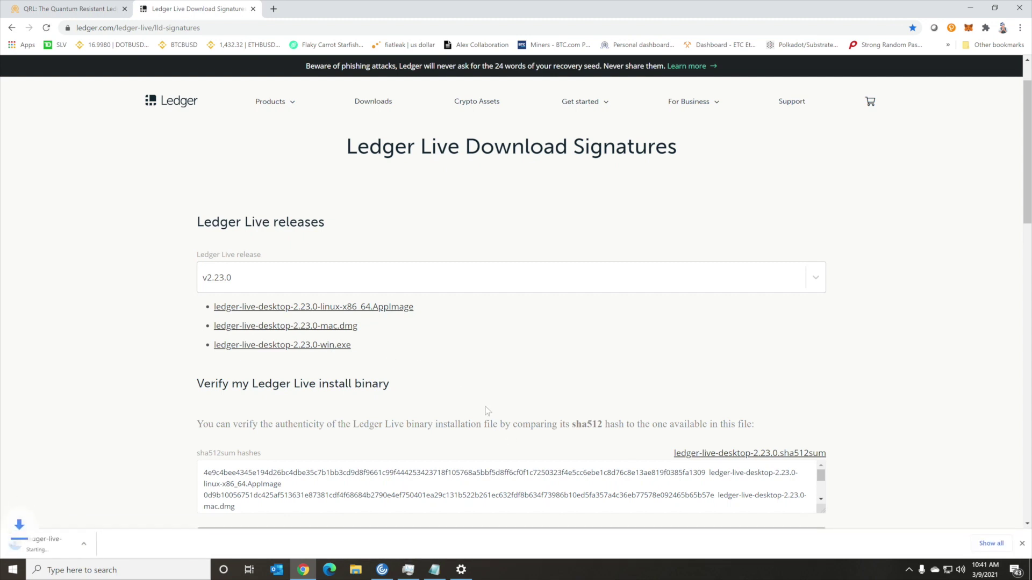
pyautogui.click(93, 547)
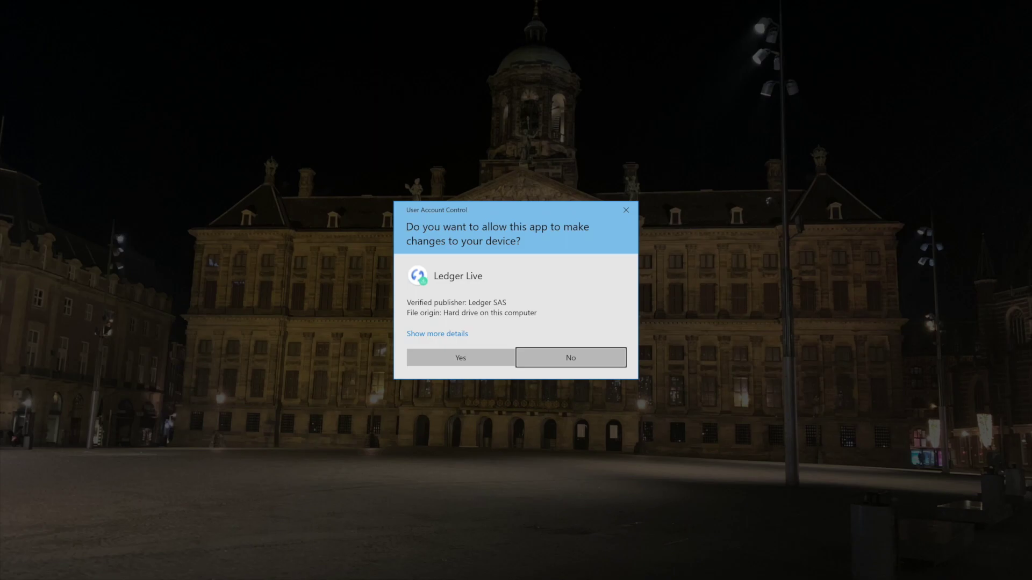
# Step: Approve the User Account Control prompt, finish Ledger Live setup, and launch Ledger Live
pyautogui.click(465, 357)
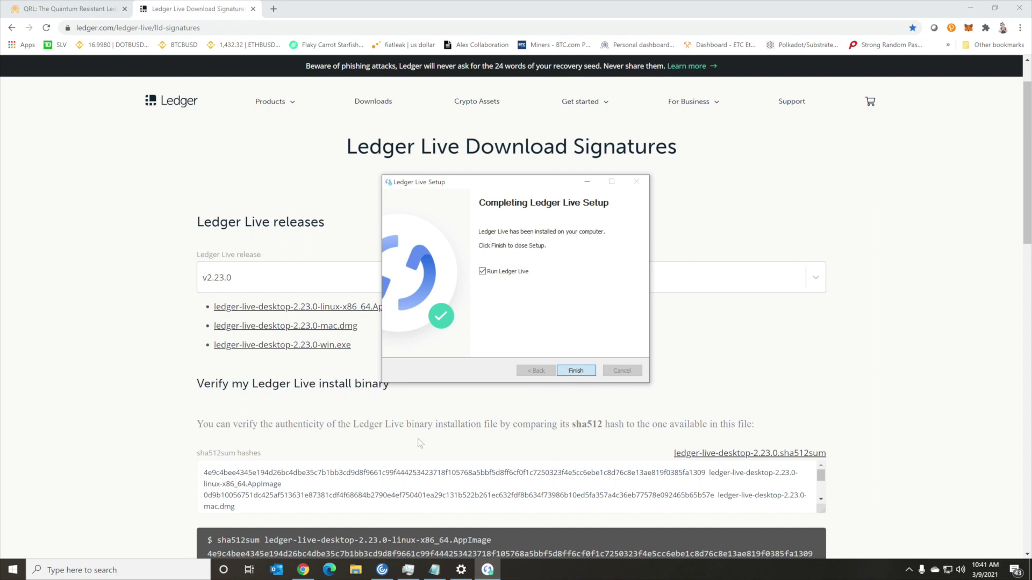
pyautogui.press('Return')
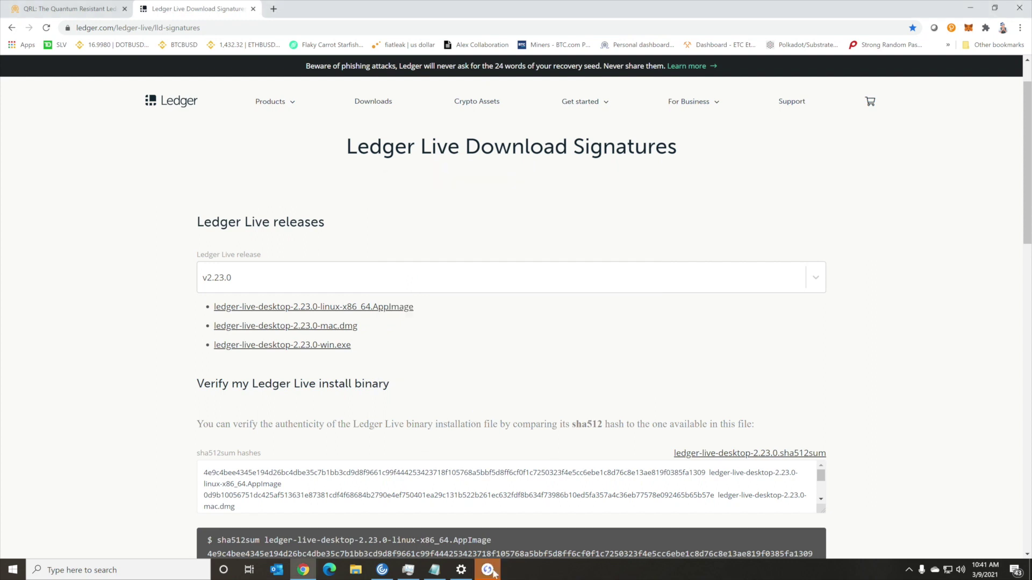
pyautogui.click(488, 570)
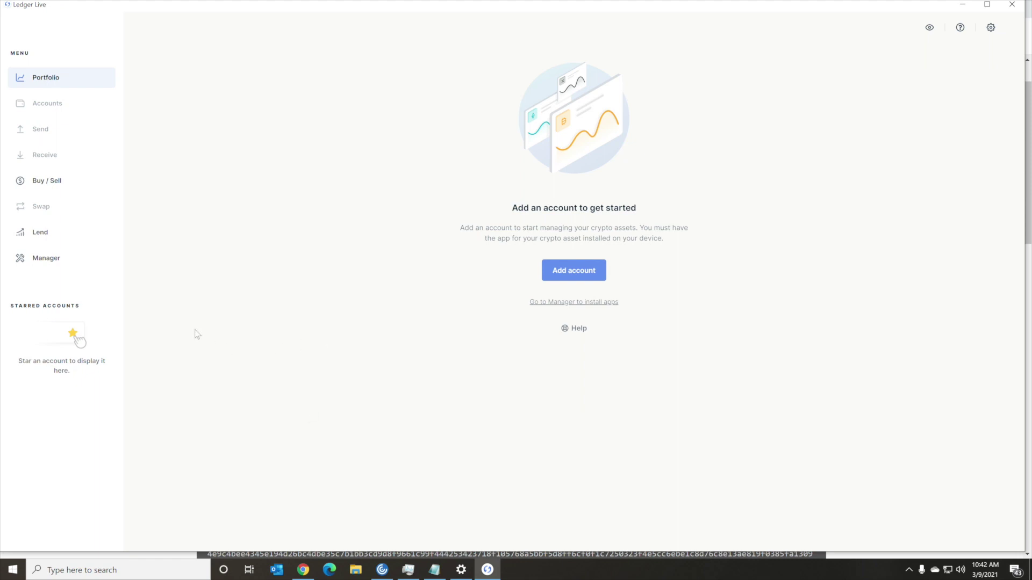
# Step: Open the Ledger Live Manager to view the connected Nano S and its app catalog
pyautogui.click(58, 261)
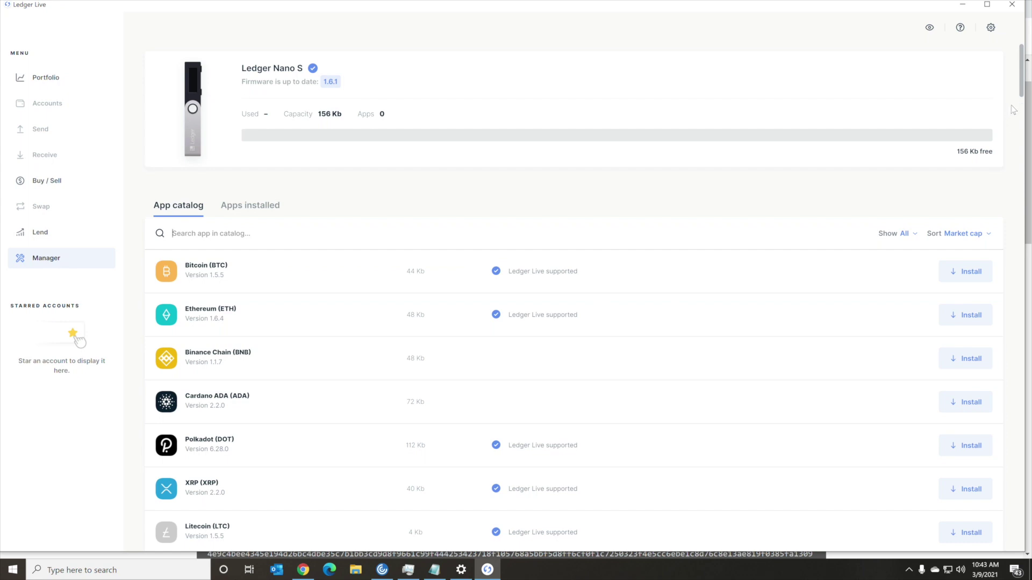
# Step: Search the Ledger Live Manager app catalog for 'qrl'
pyautogui.click(280, 233)
pyautogui.write('qrl')
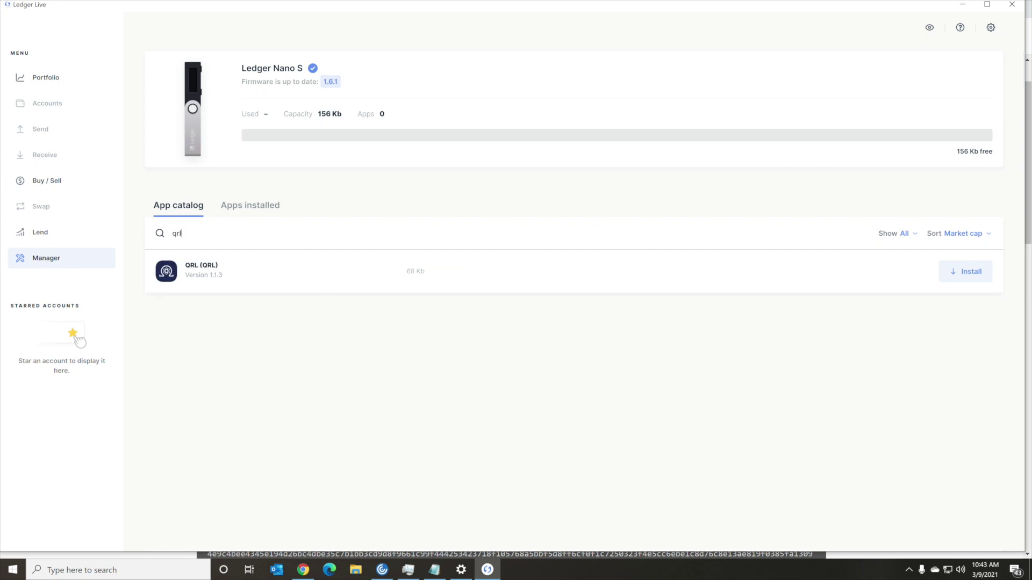
# Step: Install the QRL app v1.1.3 onto the Ledger Nano S
pyautogui.click(955, 273)
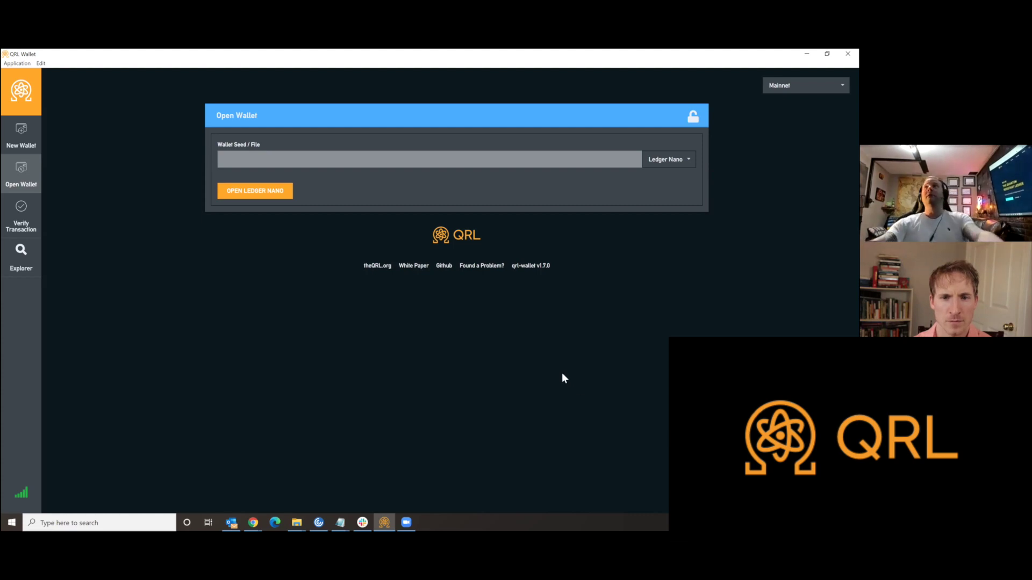
# Step: Open the Ledger Nano wallet on Mainnet from the Open Wallet form
pyautogui.click(281, 193)
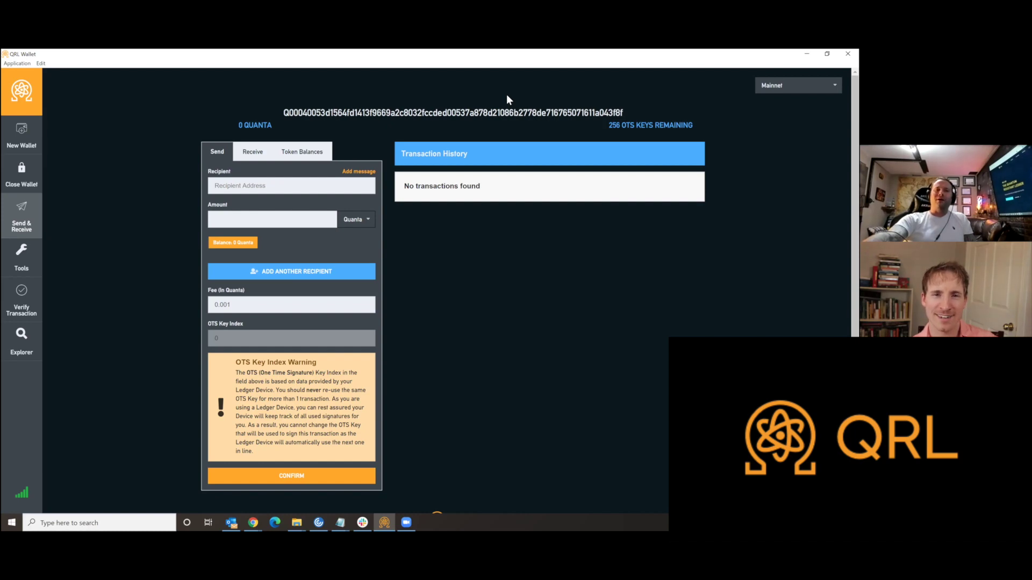
pyautogui.doubleClick(481, 113)
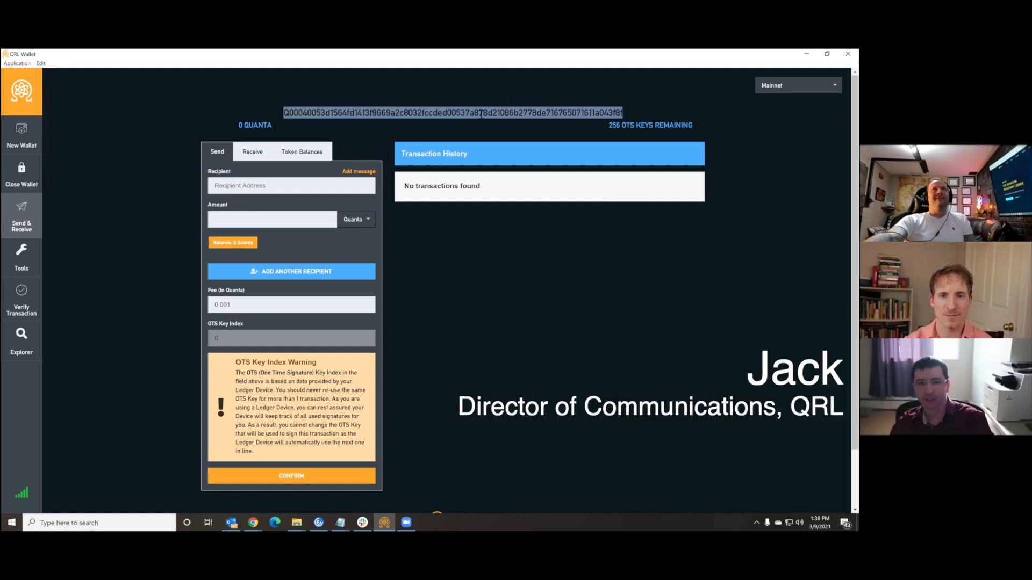
# Step: Select the Ledger wallet's full address at the top of the page for sharing
pyautogui.click(479, 124)
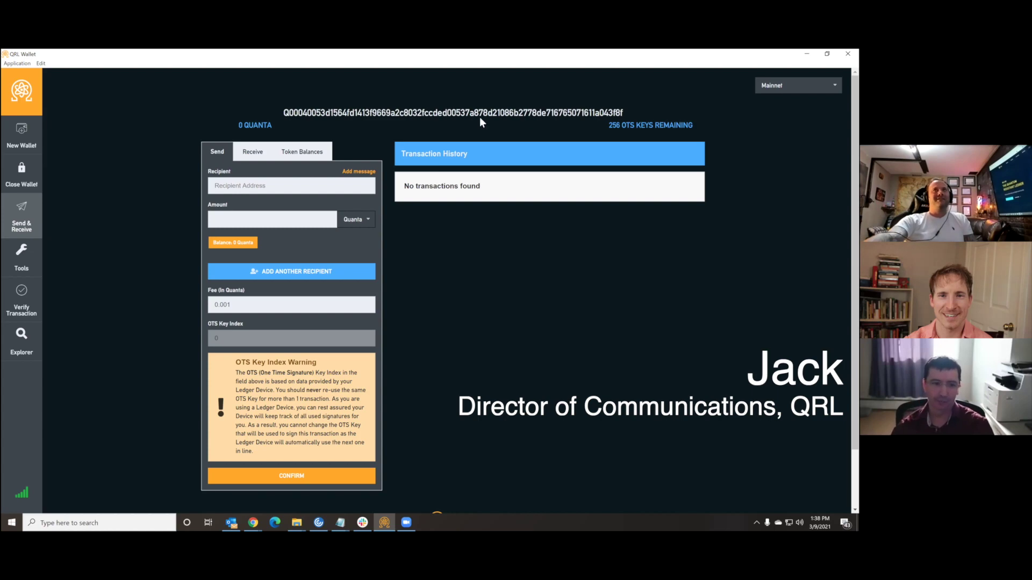
pyautogui.doubleClick(479, 114)
pyautogui.click(480, 122)
pyautogui.doubleClick(479, 114)
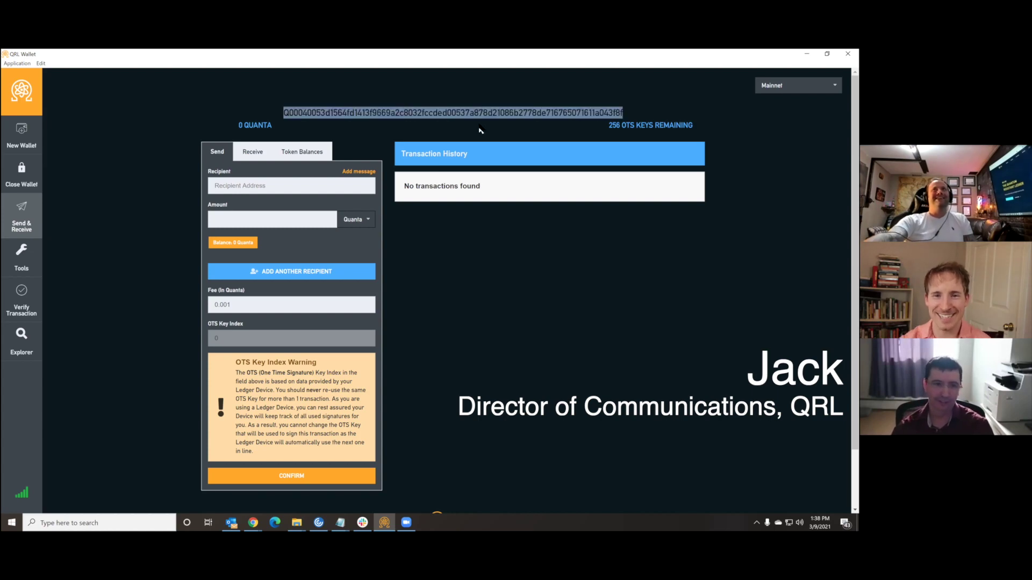
pyautogui.click(480, 121)
pyautogui.doubleClick(481, 114)
pyautogui.click(481, 120)
pyautogui.doubleClick(481, 114)
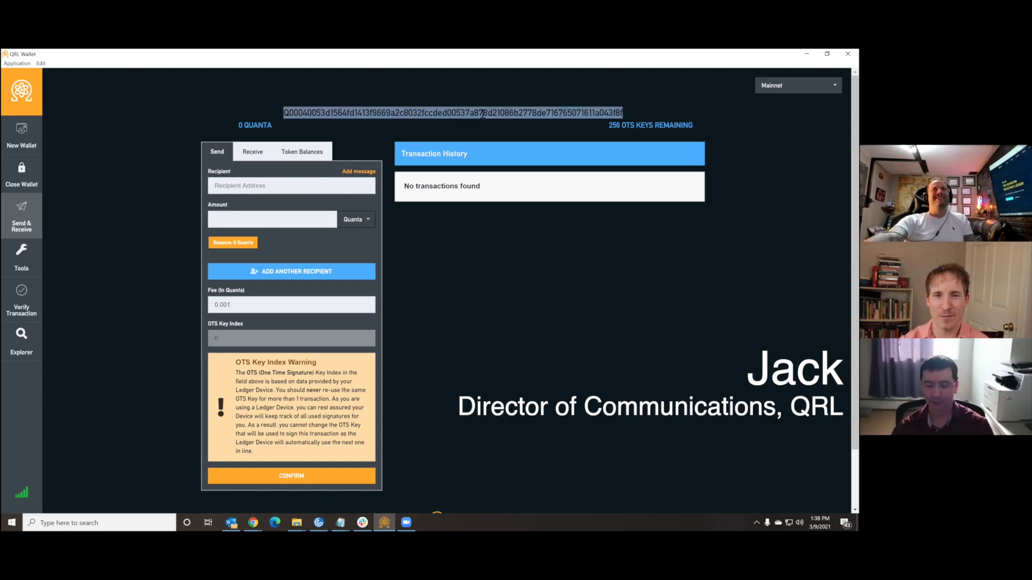
pyautogui.click(482, 120)
pyautogui.doubleClick(482, 114)
pyautogui.click(484, 123)
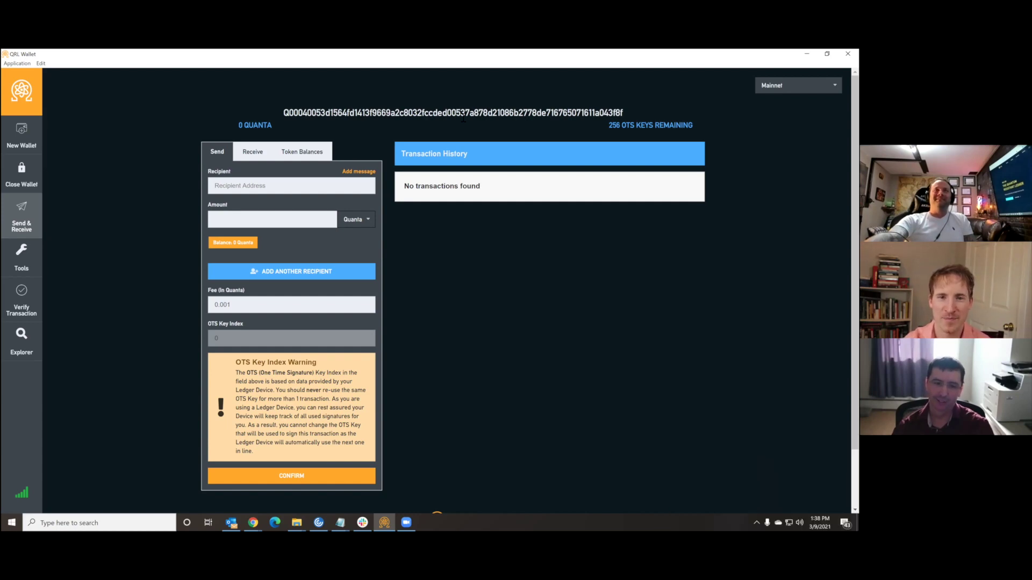
pyautogui.moveTo(615, 113); pyautogui.dragTo(285, 113)
pyautogui.click(286, 114)
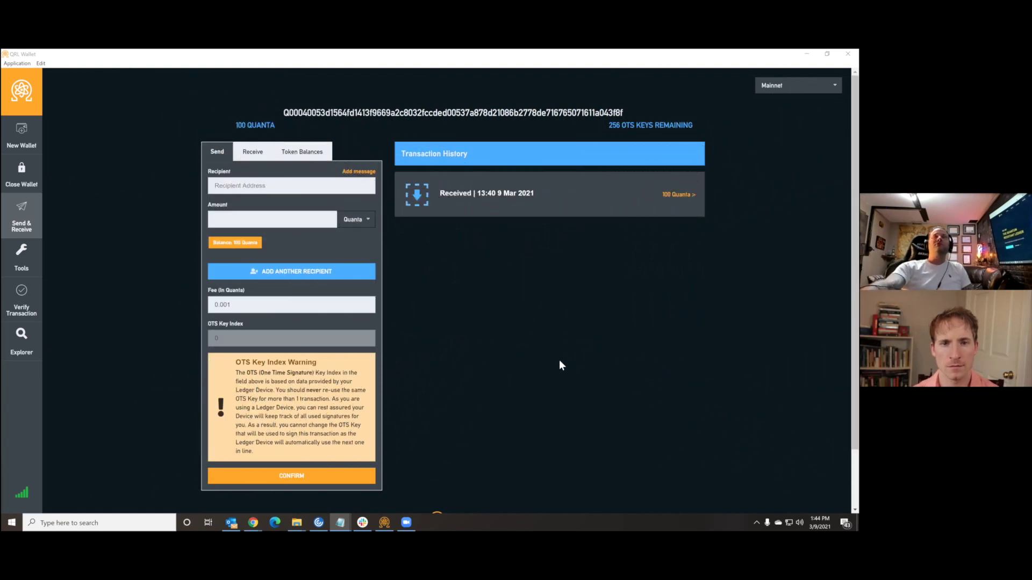
# Step: Prepare a 50 Quanta transfer to the pasted second-wallet address and pass it to the Ledger for signing
pyautogui.click(231, 188)
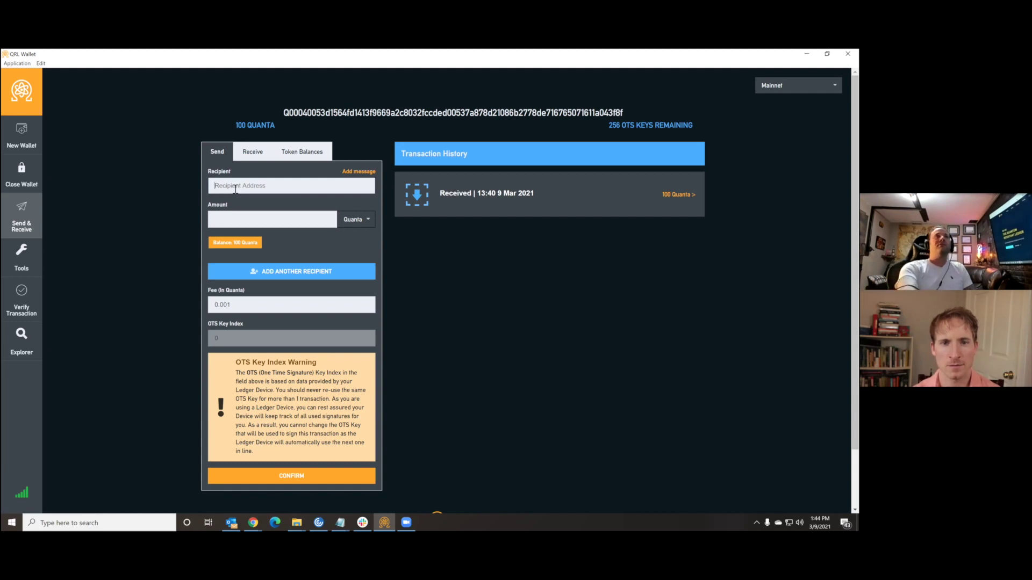
pyautogui.hotkey('ctrl', 'v')
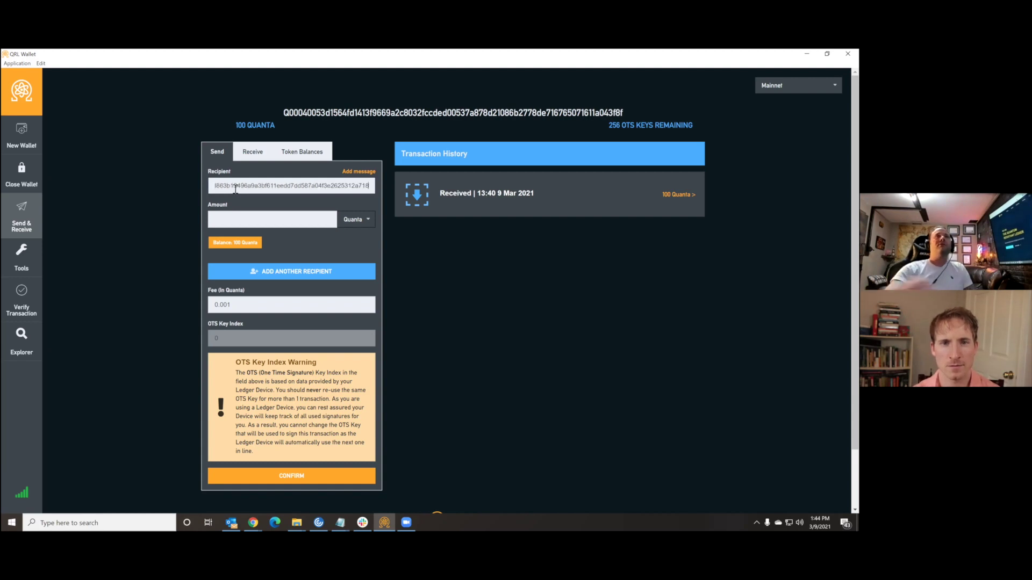
pyautogui.click(286, 221)
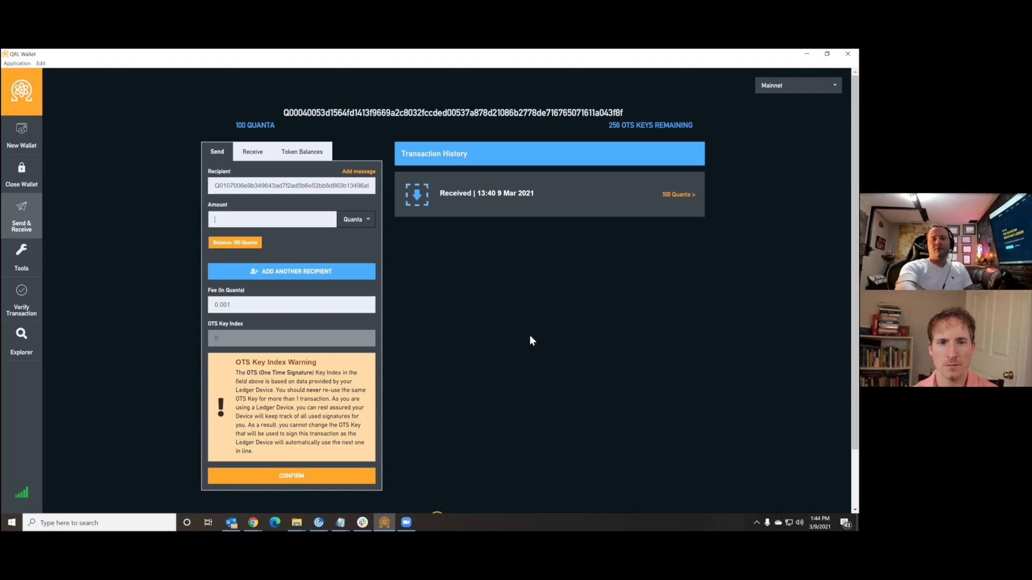
pyautogui.write('50')
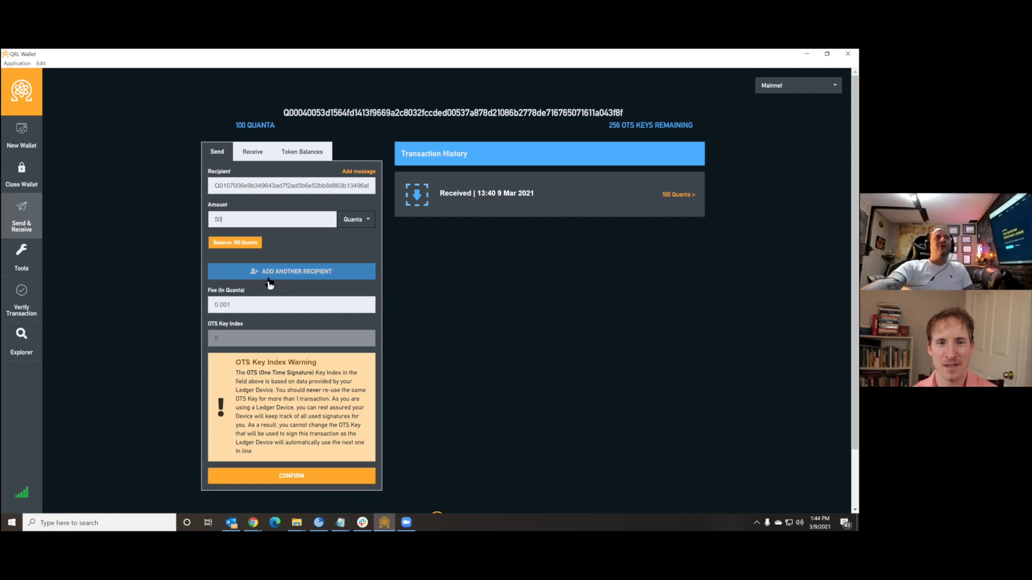
pyautogui.click(314, 478)
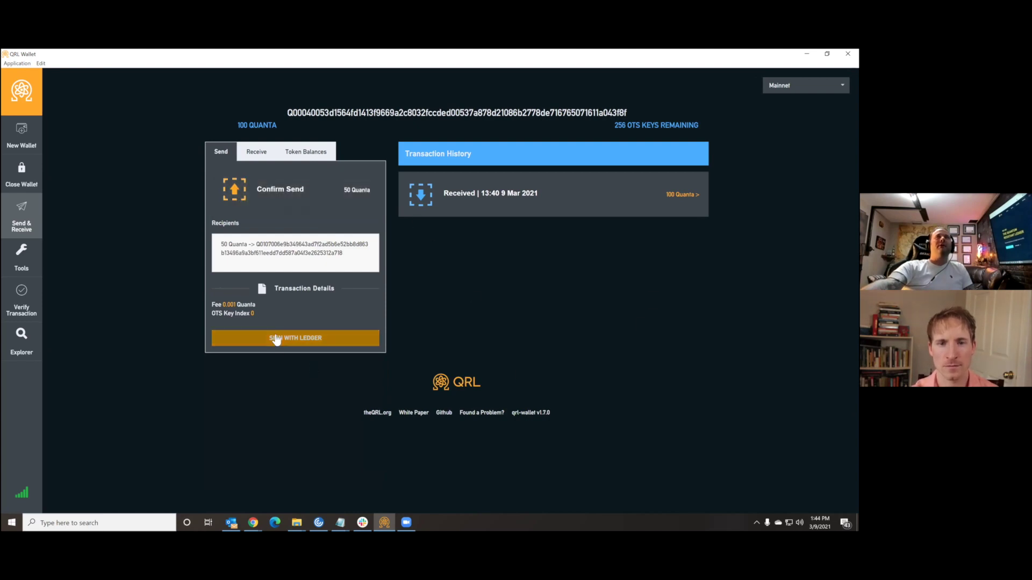
pyautogui.click(276, 340)
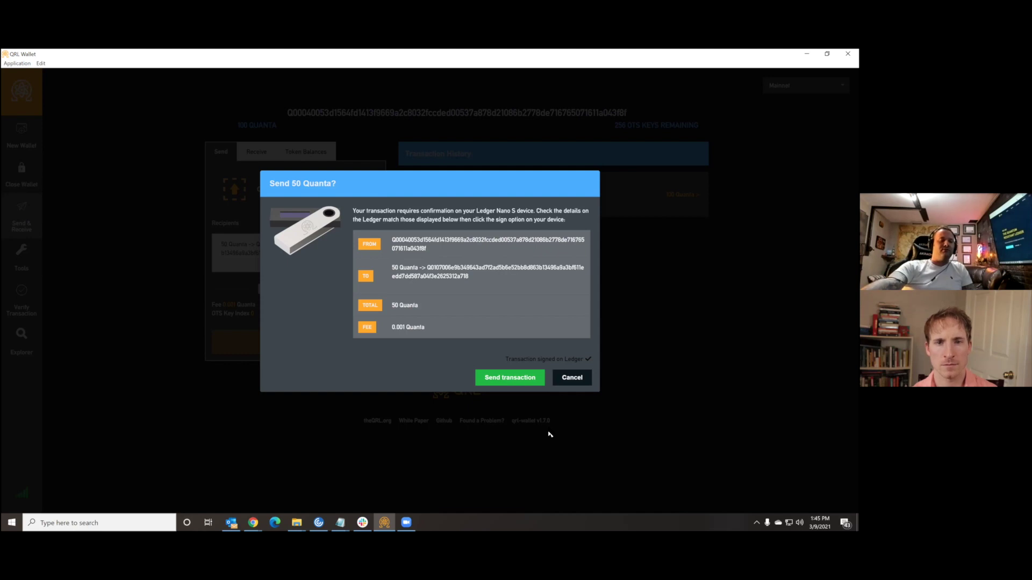
# Step: Broadcast the Ledger-signed 50 Quanta transfer and check its confirmation status
pyautogui.click(515, 380)
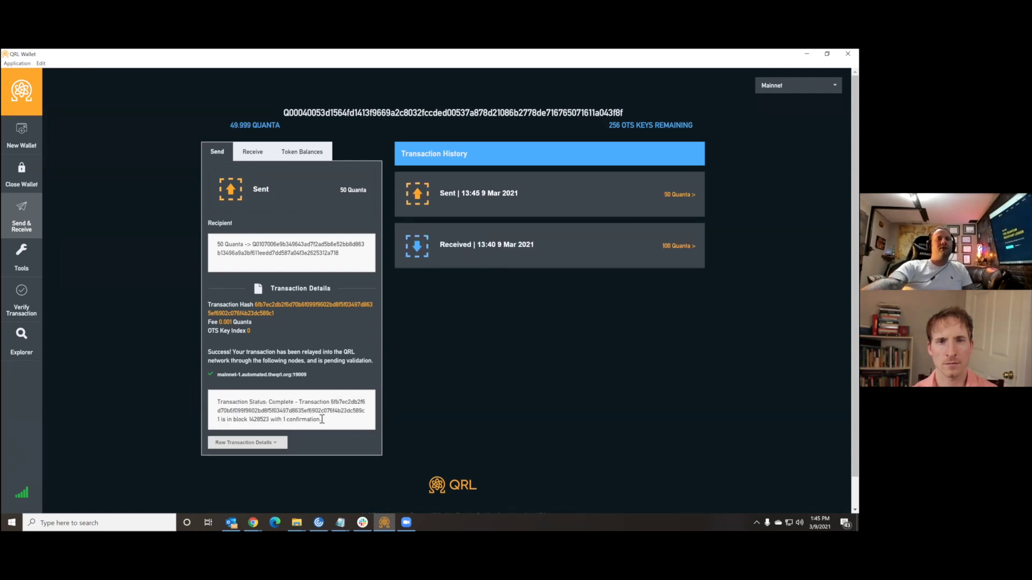
pyautogui.moveTo(315, 419); pyautogui.dragTo(218, 402)
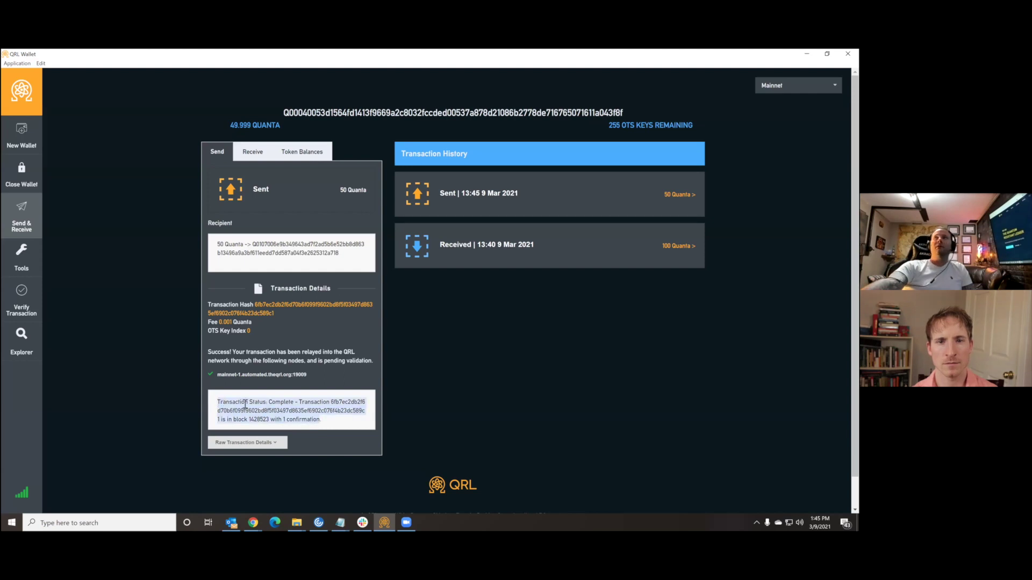
pyautogui.click(541, 362)
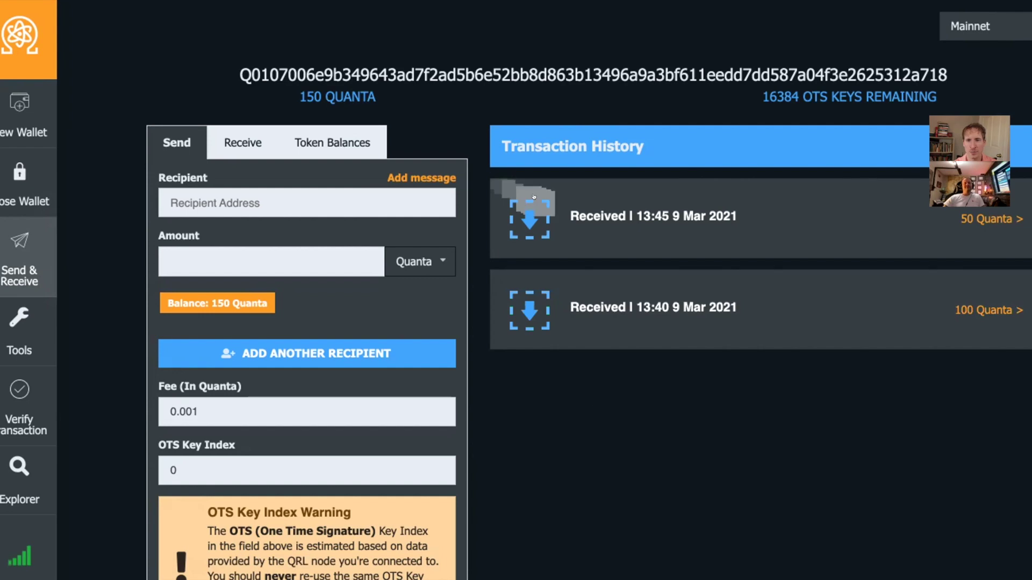
pyautogui.click(632, 222)
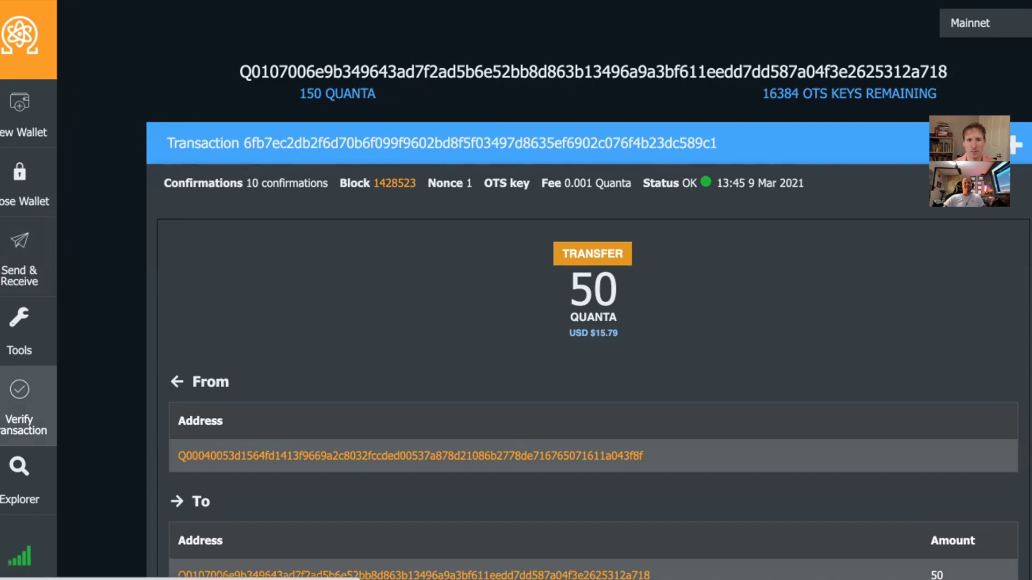
pyautogui.hotkey('alt', 'Left')
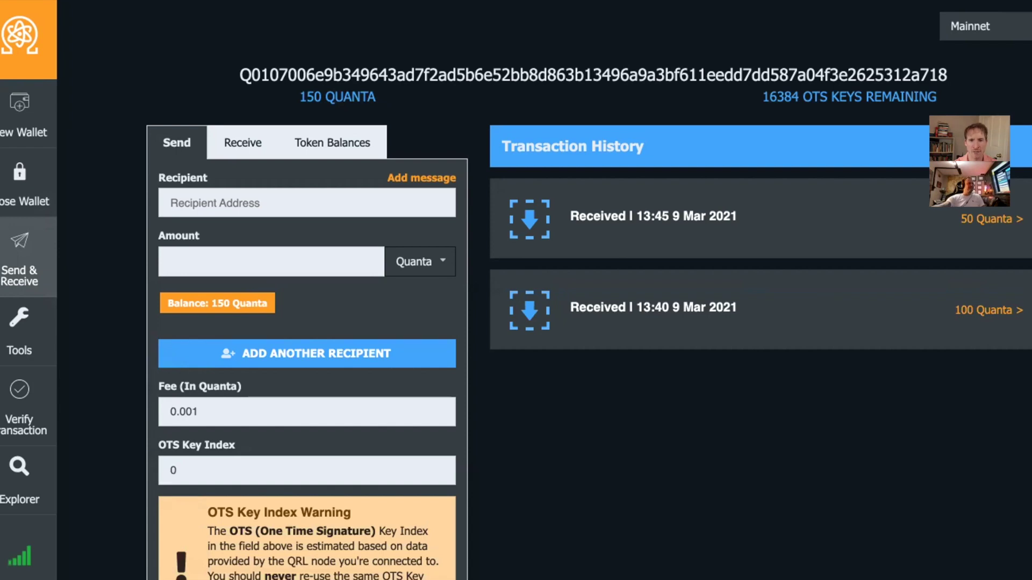
pyautogui.click(264, 195)
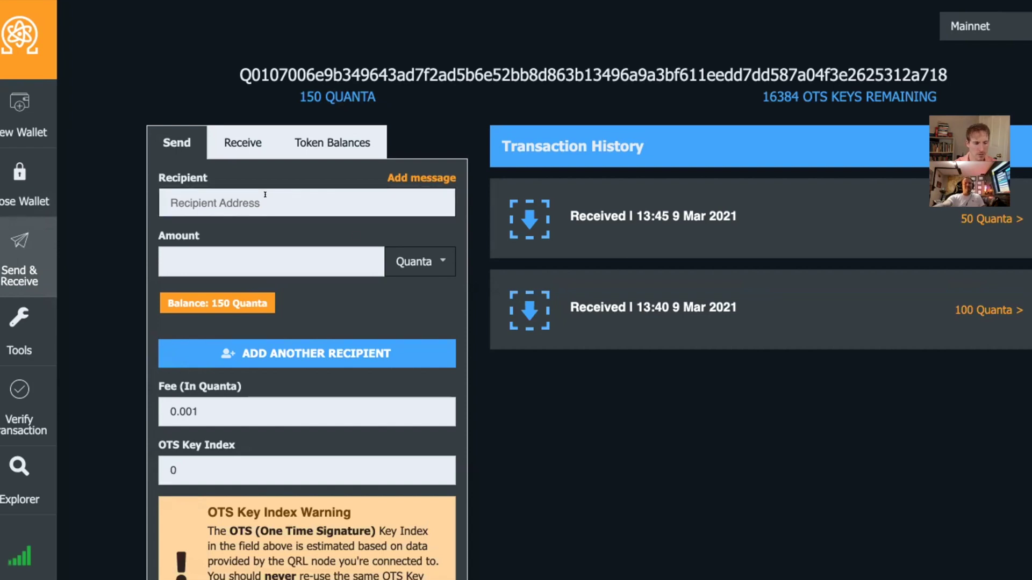
# Step: Send 25 Quanta to the pasted Ledger wallet address, confirming the transfer
pyautogui.hotkey('ctrl', 'v')
pyautogui.click(225, 250)
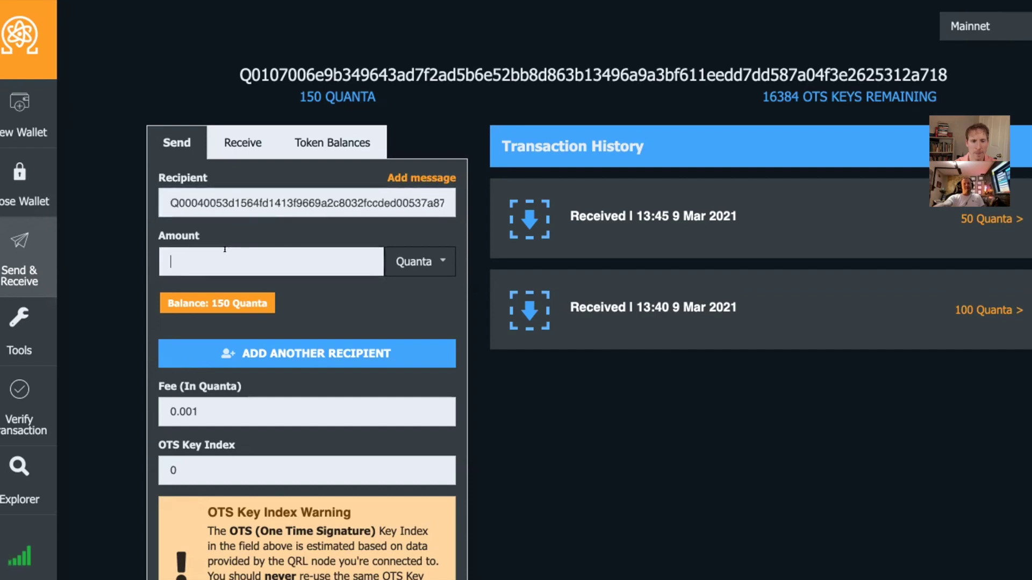
pyautogui.write('25')
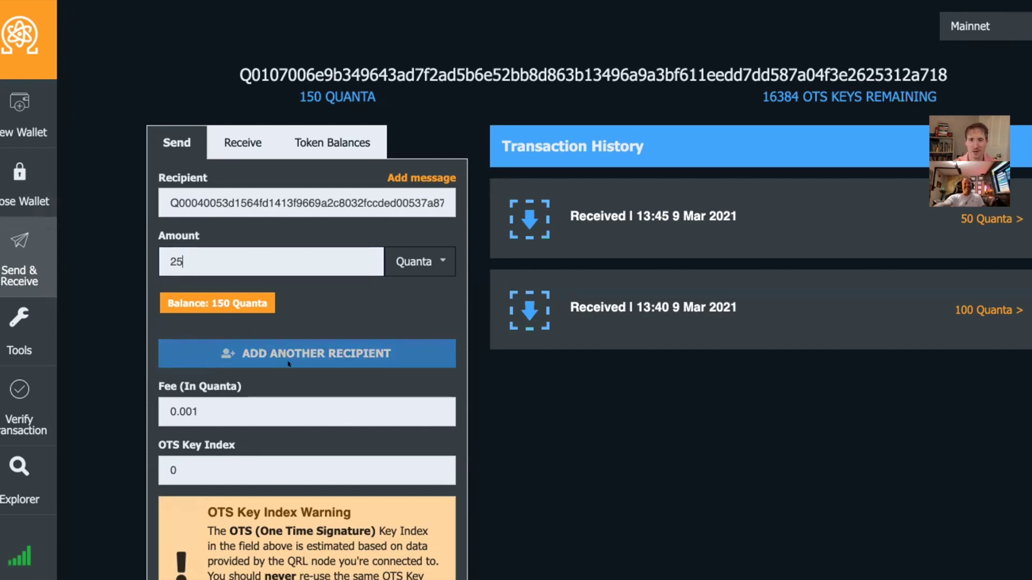
pyautogui.scroll(-2, 289, 364)
pyautogui.scroll(1, 291, 401)
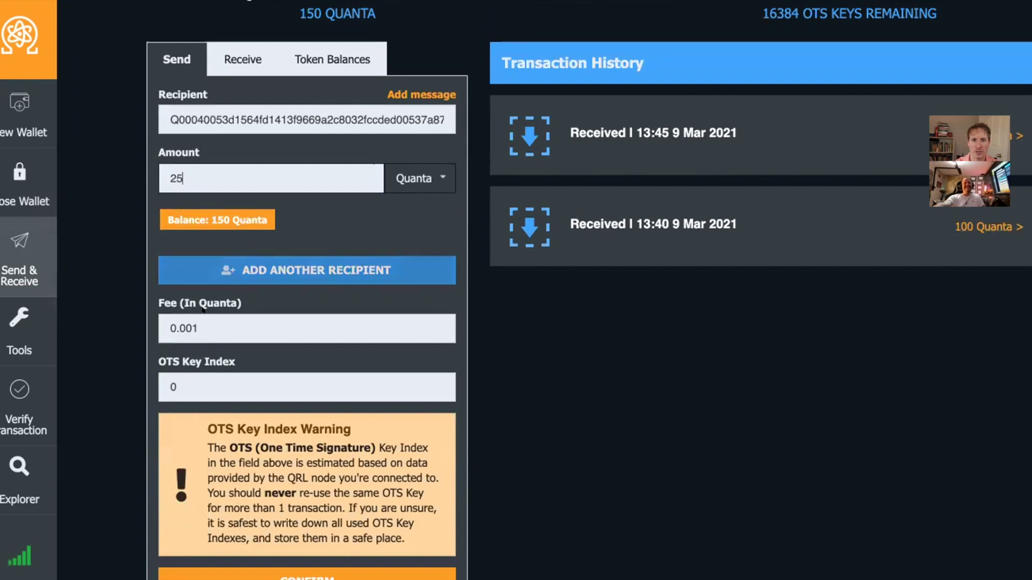
pyautogui.scroll(-1, 250, 325)
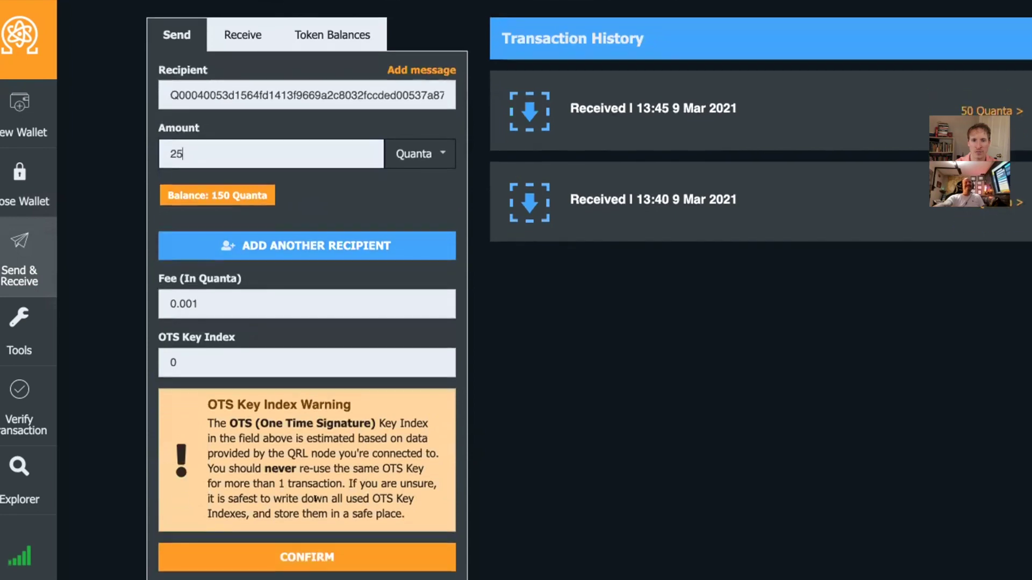
pyautogui.click(320, 555)
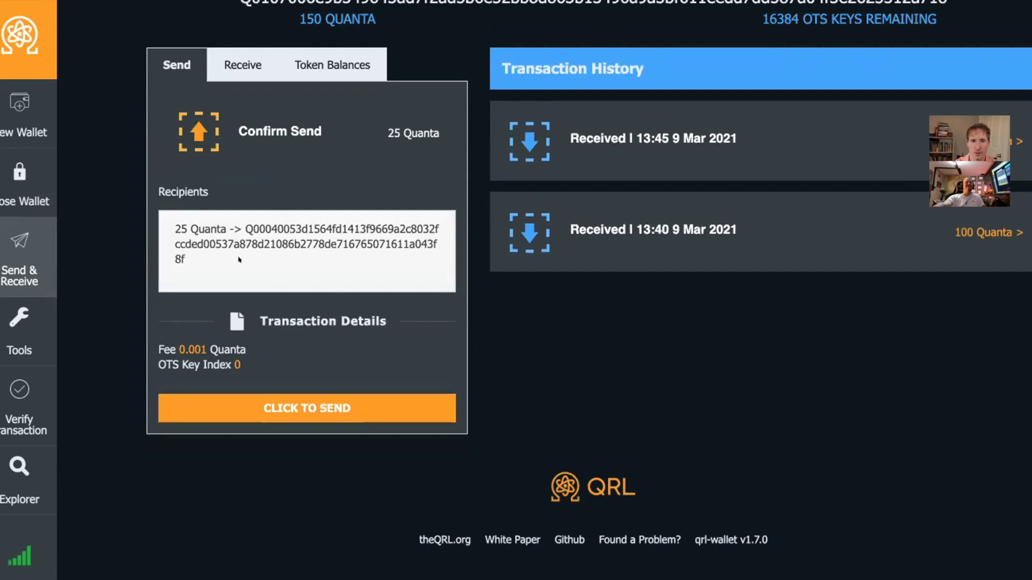
pyautogui.click(315, 404)
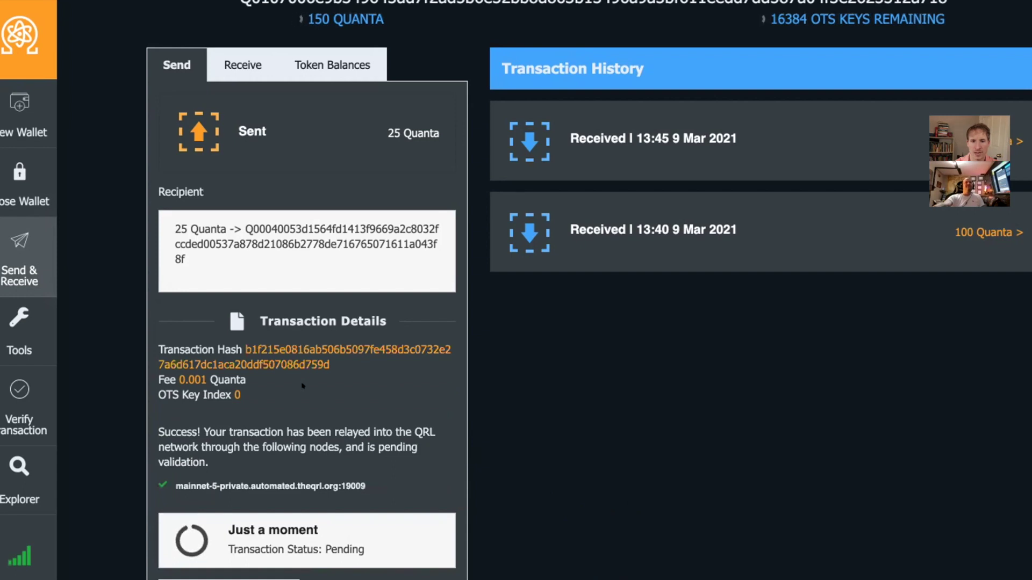
# Step: Return to Send & Receive to view the updated transaction history
pyautogui.scroll(-2, 290, 376)
pyautogui.scroll(-1, 326, 477)
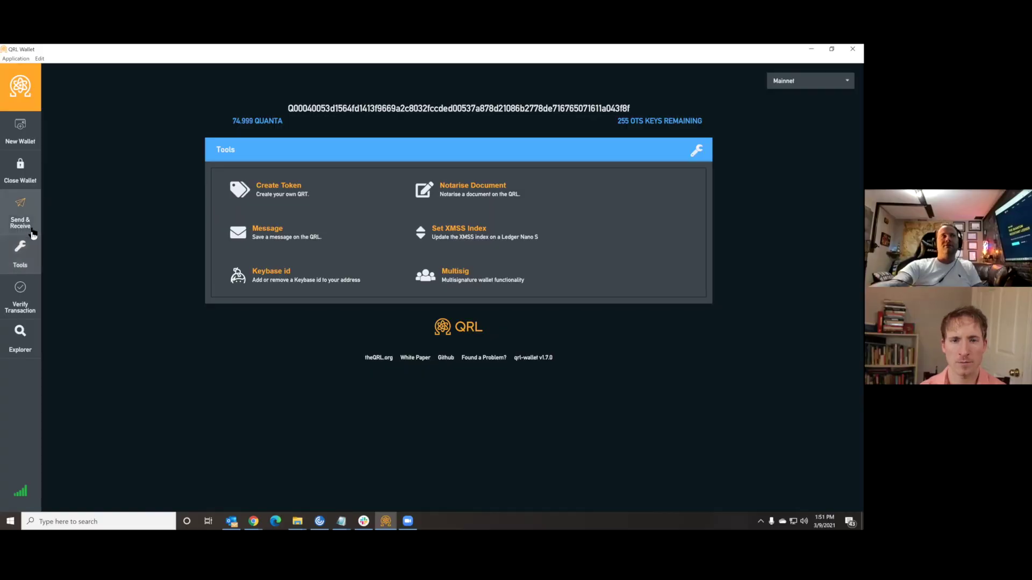
pyautogui.click(20, 215)
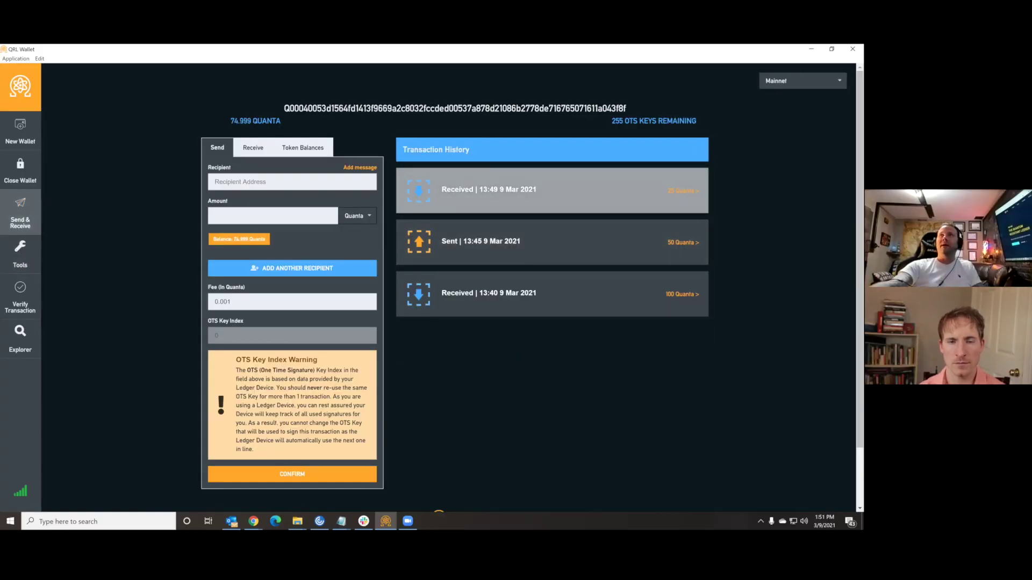